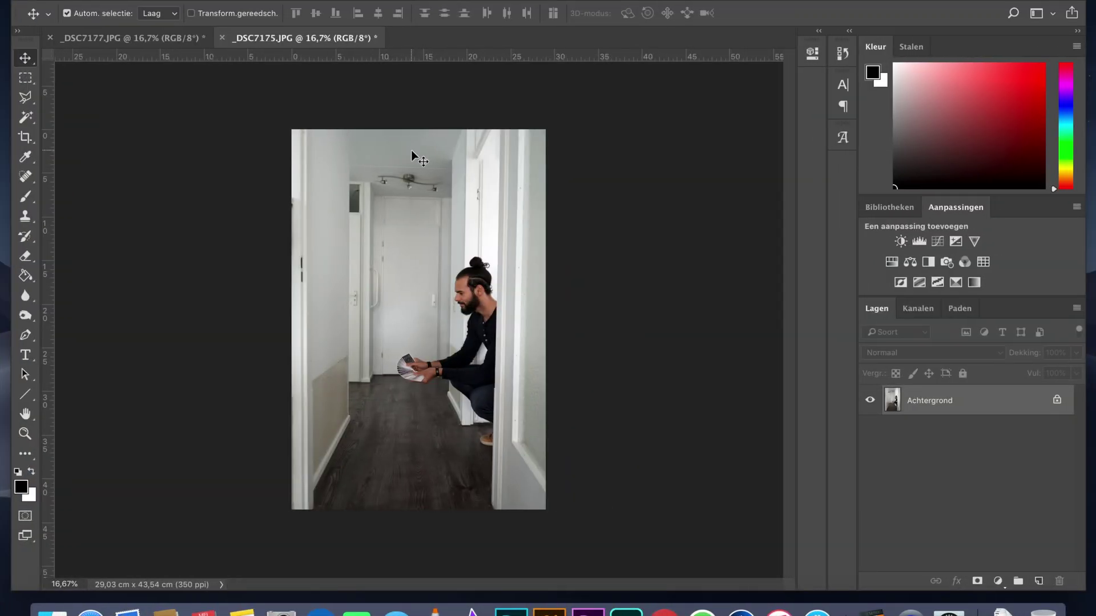
Step: Copy the whole crouching-man photo and paste it as a new layer in the seated-man hallway photo
{"action": "key", "text": "super+a"}
{"action": "left_click", "coordinate": [179, 42]}
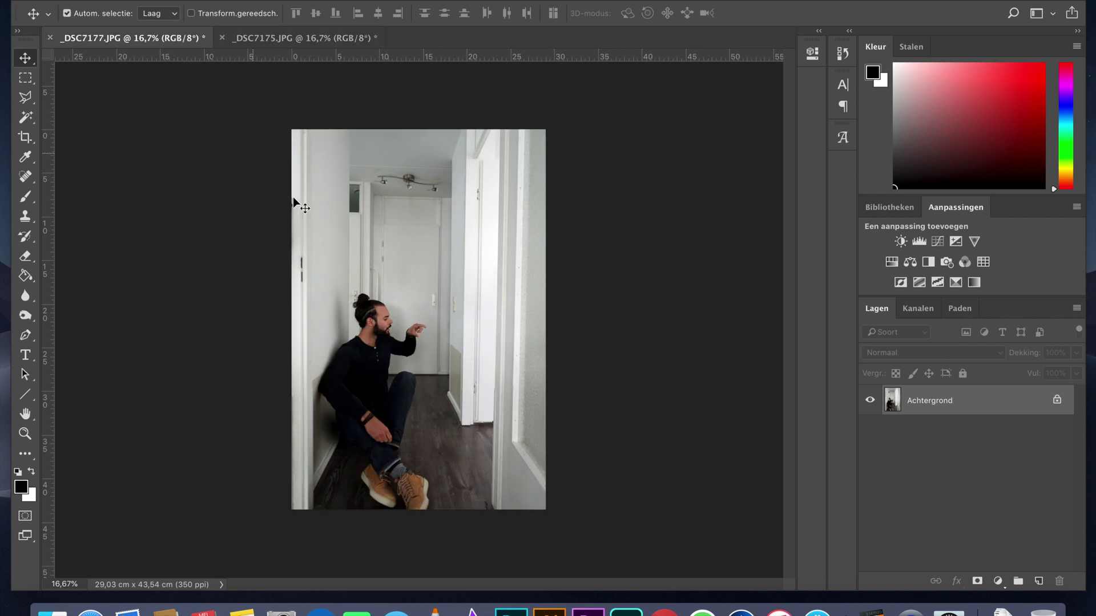
{"action": "key", "text": "super+v"}
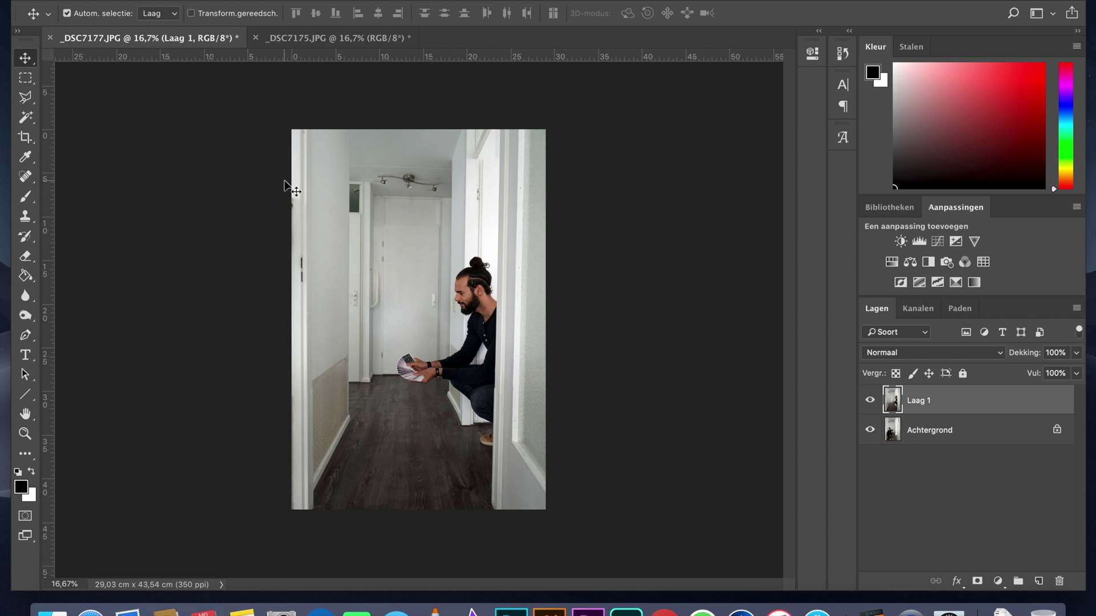
{"action": "left_click", "coordinate": [268, 37]}
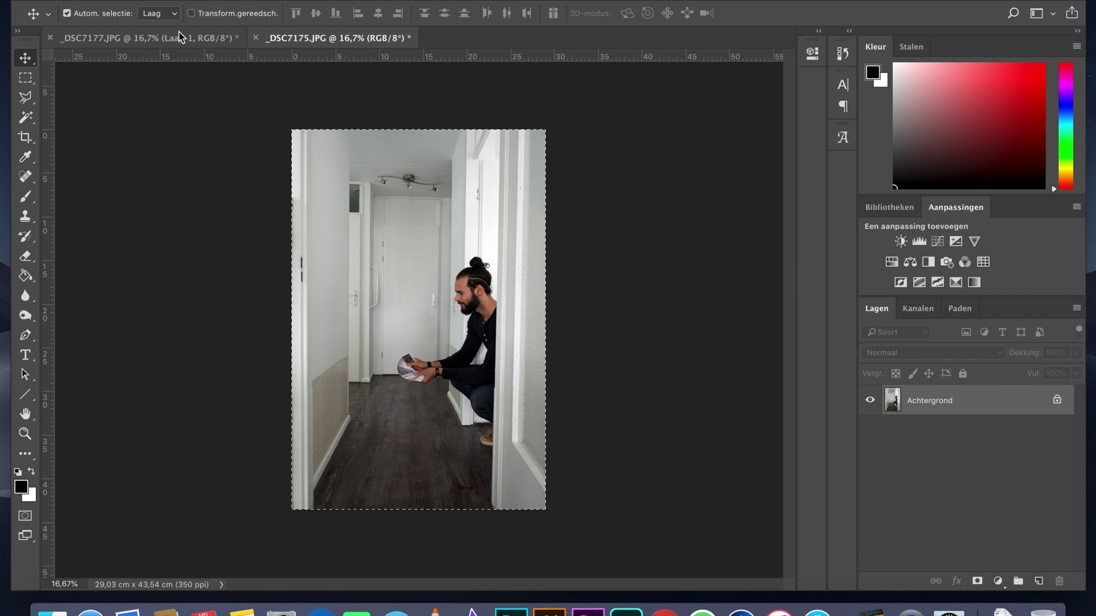
{"action": "left_click", "coordinate": [142, 40]}
Step: Pick the Eraser and lower the pasted layer's opacity to 36%
{"action": "left_click", "coordinate": [33, 258]}
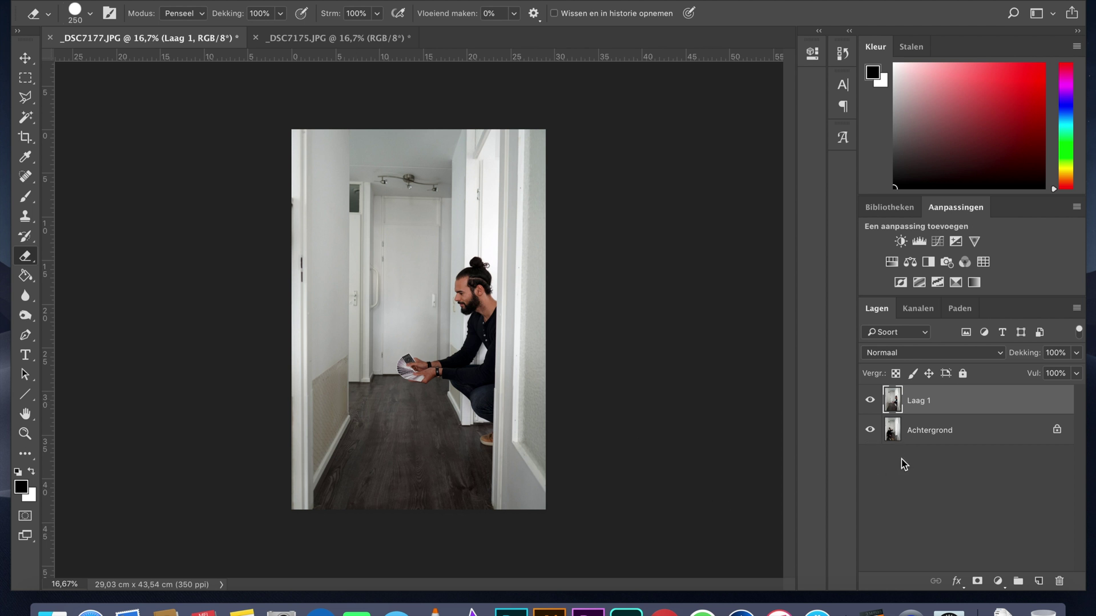
{"action": "left_click", "coordinate": [1077, 354]}
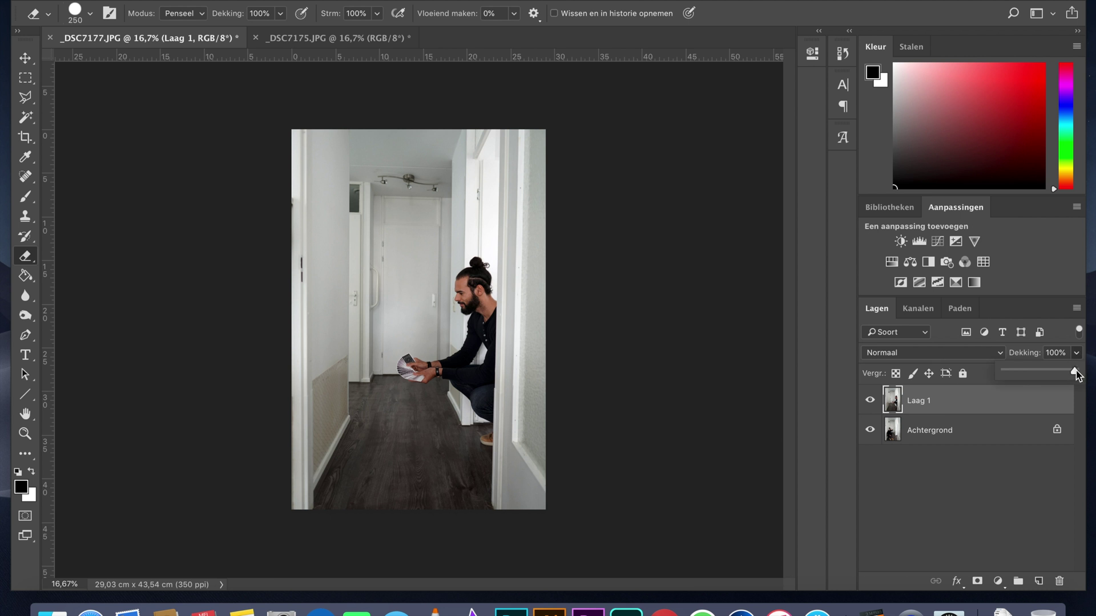
{"action": "mouse_move", "coordinate": [1022, 374]}
{"action": "left_mouse_down"}
{"action": "mouse_move", "coordinate": [1000, 375]}
{"action": "mouse_move", "coordinate": [1029, 374]}
{"action": "left_mouse_up"}
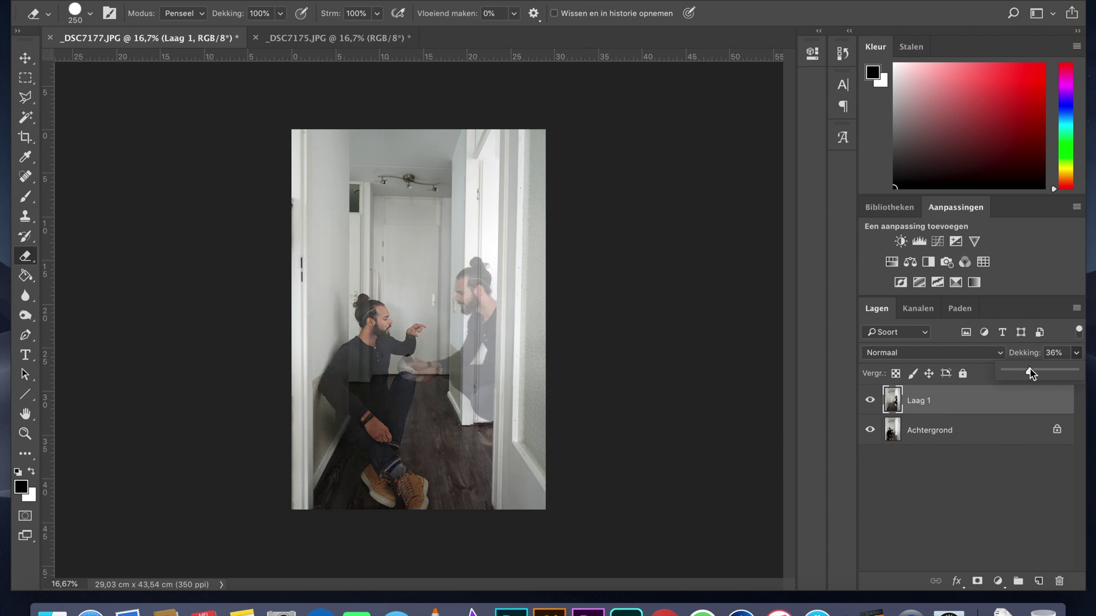
Step: Erase the overlay over the seated man's shoe and jeans hem
{"action": "scroll", "coordinate": [431, 407], "scroll_direction": "up", "scroll_amount": 5}
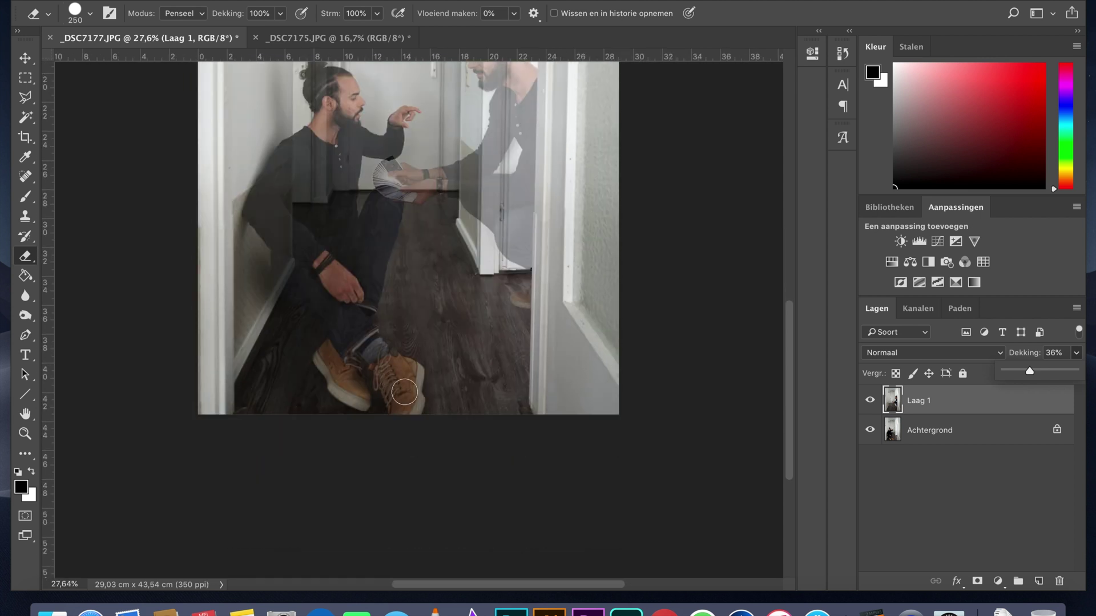
{"action": "left_click", "coordinate": [402, 401]}
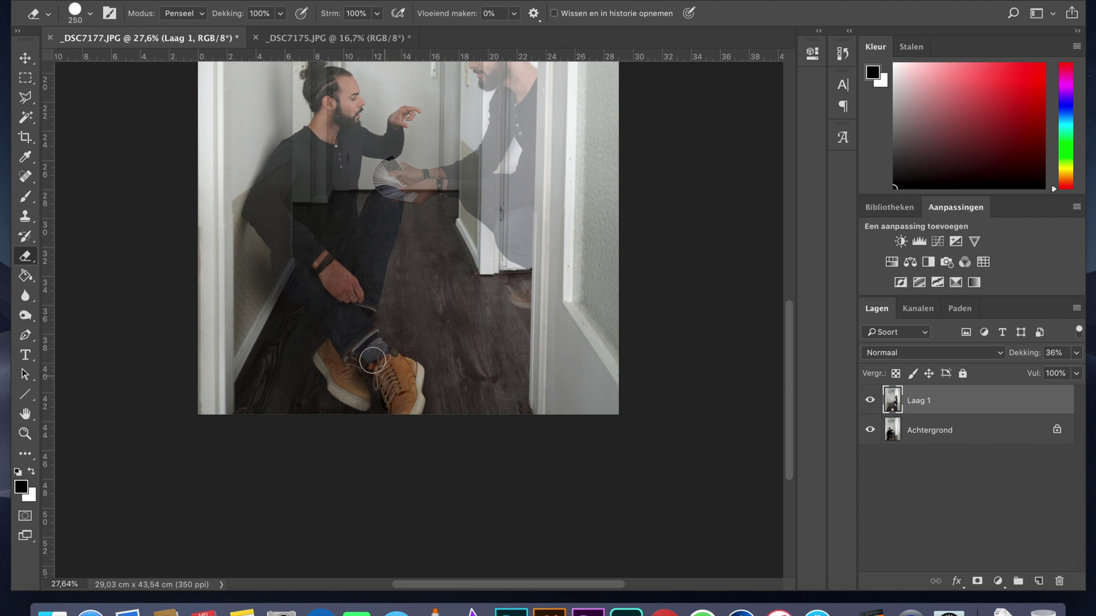
{"action": "mouse_move", "coordinate": [391, 365]}
{"action": "left_mouse_down"}
{"action": "mouse_move", "coordinate": [358, 334]}
{"action": "mouse_move", "coordinate": [329, 355]}
{"action": "left_mouse_up"}
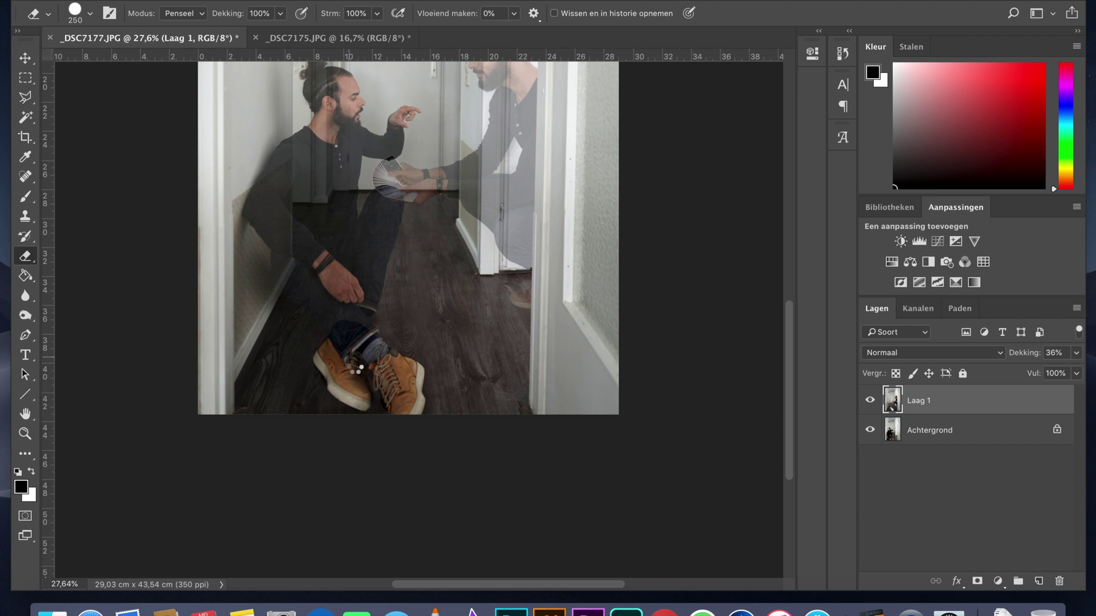
{"action": "mouse_move", "coordinate": [343, 336]}
{"action": "left_mouse_down"}
{"action": "mouse_move", "coordinate": [349, 309]}
{"action": "mouse_move", "coordinate": [362, 319]}
{"action": "mouse_move", "coordinate": [368, 301]}
{"action": "mouse_move", "coordinate": [340, 300]}
{"action": "mouse_move", "coordinate": [342, 331]}
{"action": "mouse_move", "coordinate": [320, 306]}
{"action": "left_mouse_up"}
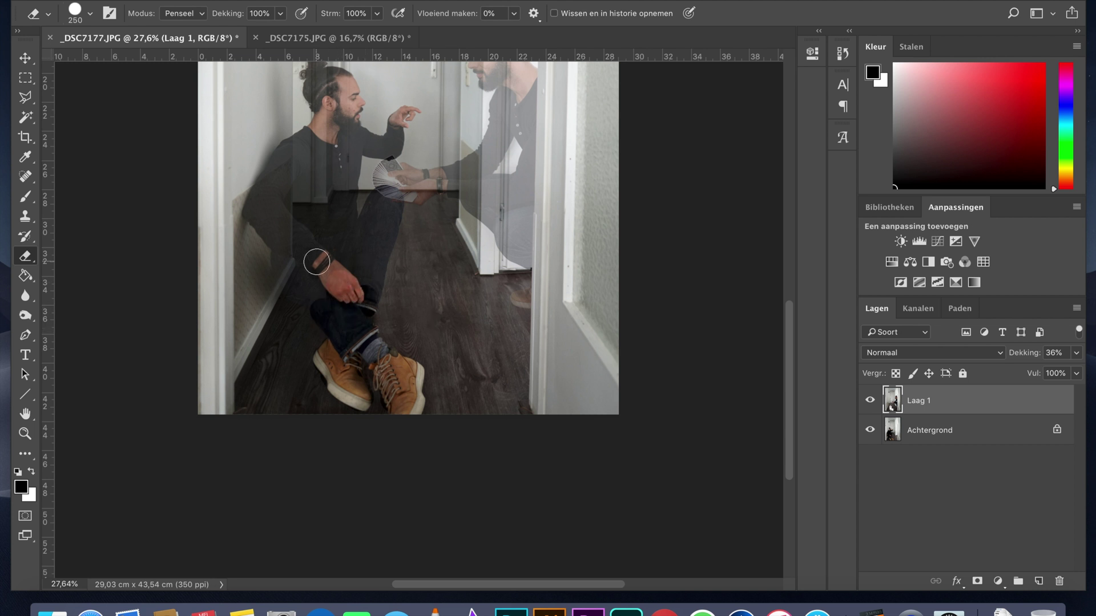
Step: Set the overlay to 34% opacity and erase the jeans above his hand, redoing a stray stroke
{"action": "key", "text": "super+plus"}
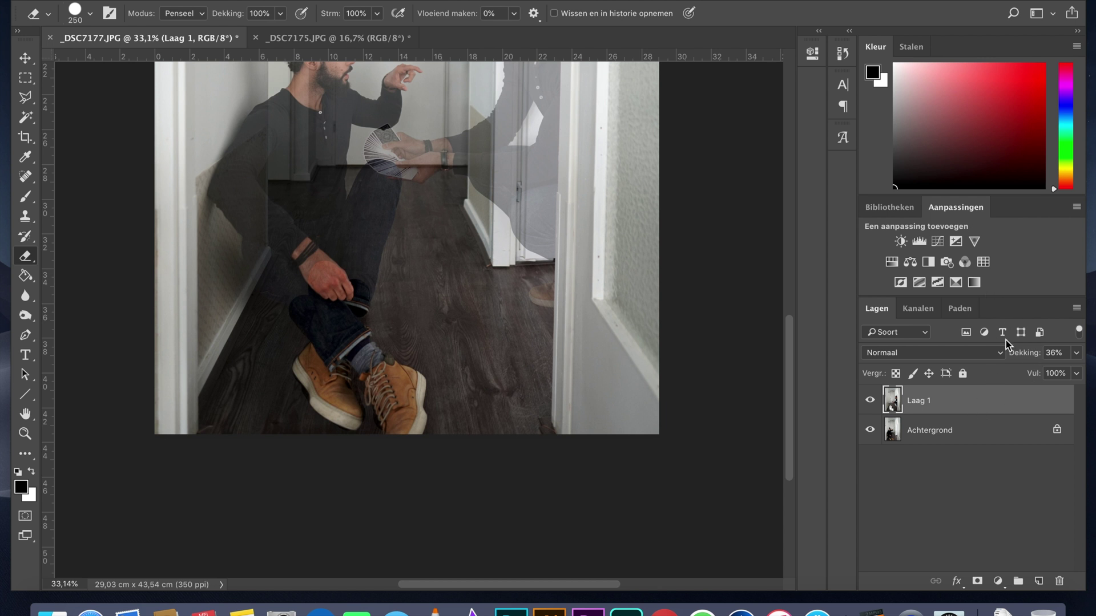
{"action": "left_click", "coordinate": [1075, 354]}
{"action": "left_click_drag", "start_coordinate": [1033, 368], "coordinate": [1028, 373]}
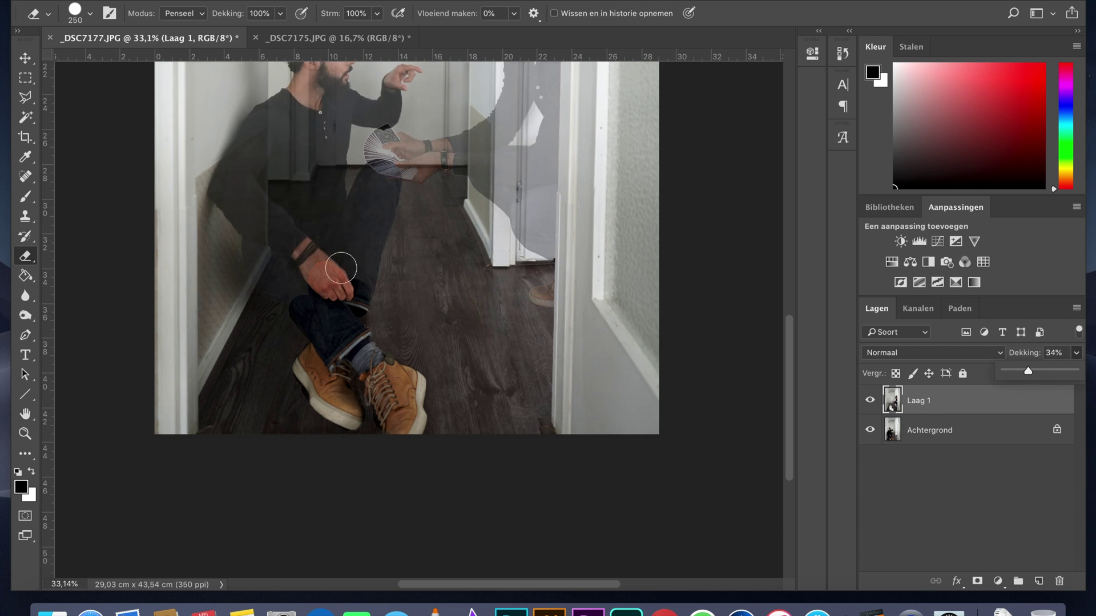
{"action": "left_click", "coordinate": [347, 314]}
{"action": "left_click_drag", "start_coordinate": [348, 288], "coordinate": [385, 189]}
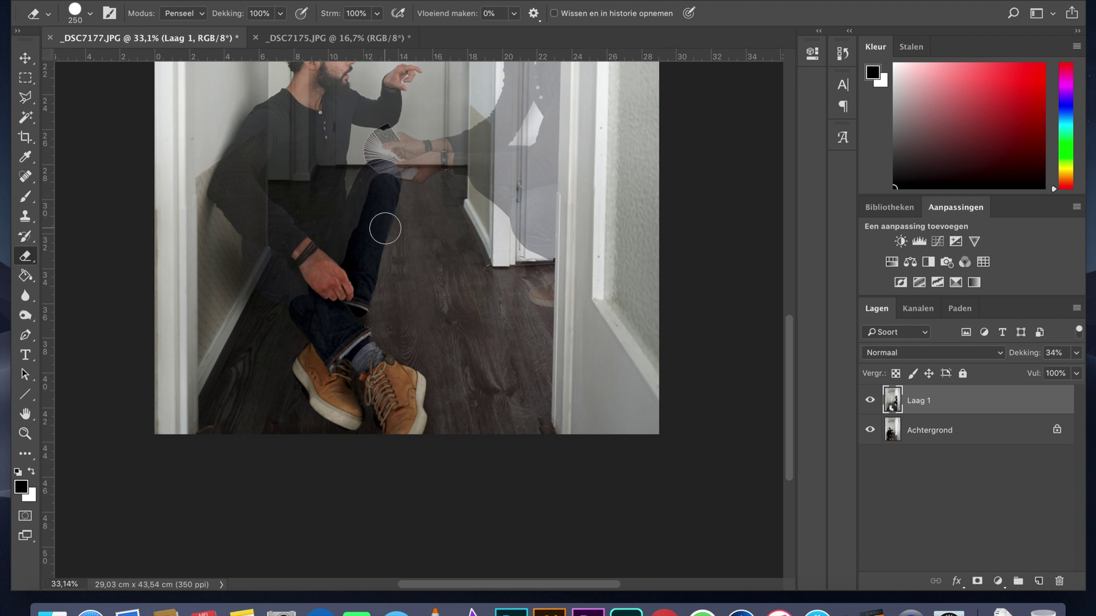
{"action": "key", "text": "super+z"}
{"action": "mouse_move", "coordinate": [359, 284]}
{"action": "left_mouse_down"}
{"action": "mouse_move", "coordinate": [384, 192]}
{"action": "mouse_move", "coordinate": [355, 256]}
{"action": "mouse_move", "coordinate": [336, 253]}
{"action": "mouse_move", "coordinate": [315, 304]}
{"action": "mouse_move", "coordinate": [250, 278]}
{"action": "mouse_move", "coordinate": [262, 251]}
{"action": "left_mouse_up"}
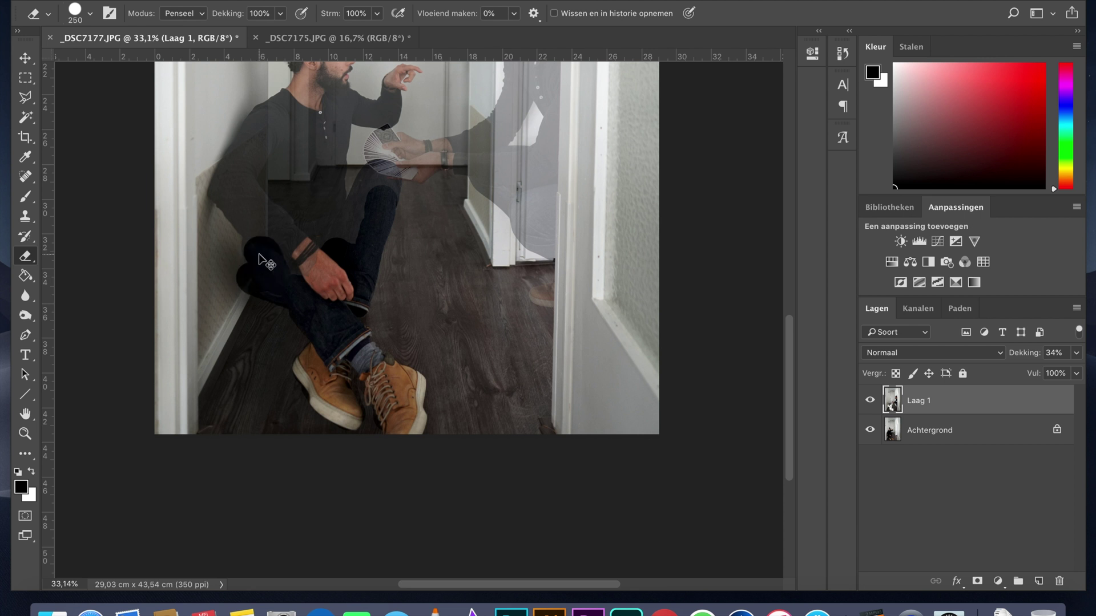
Step: Erase the overlay around the seated man's wrist, knee and the floor by his shoes
{"action": "left_click", "coordinate": [281, 285]}
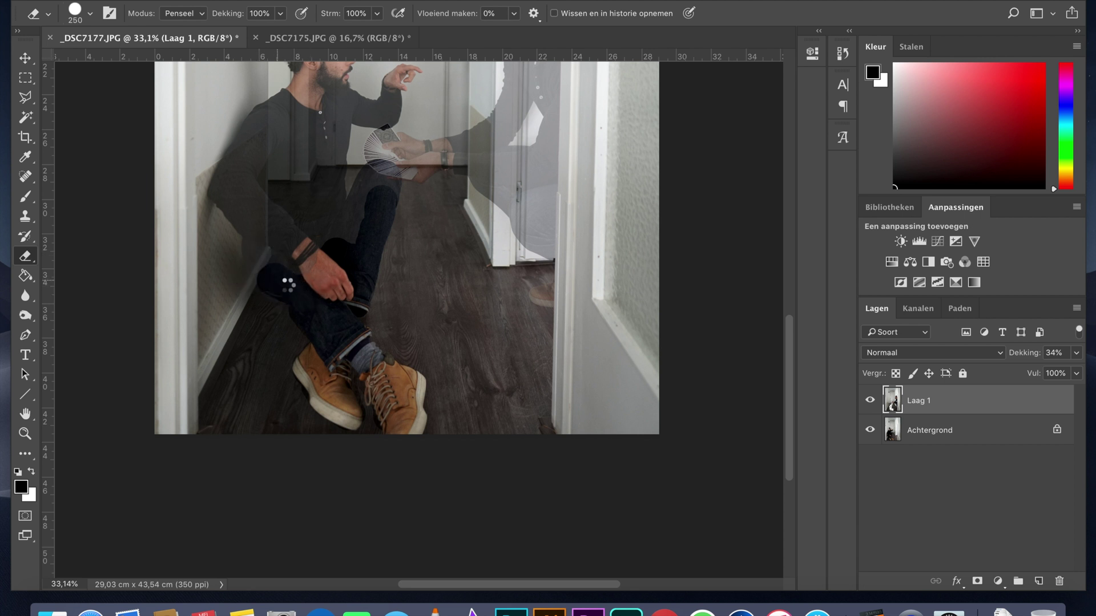
{"action": "left_click", "coordinate": [259, 248]}
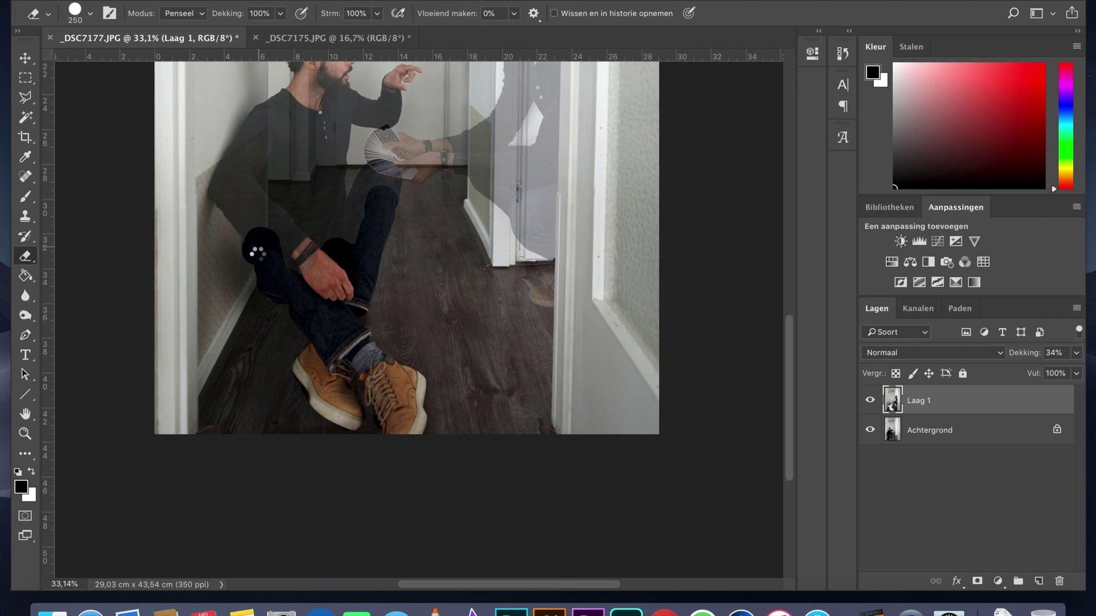
{"action": "left_click_drag", "start_coordinate": [258, 262], "coordinate": [278, 285]}
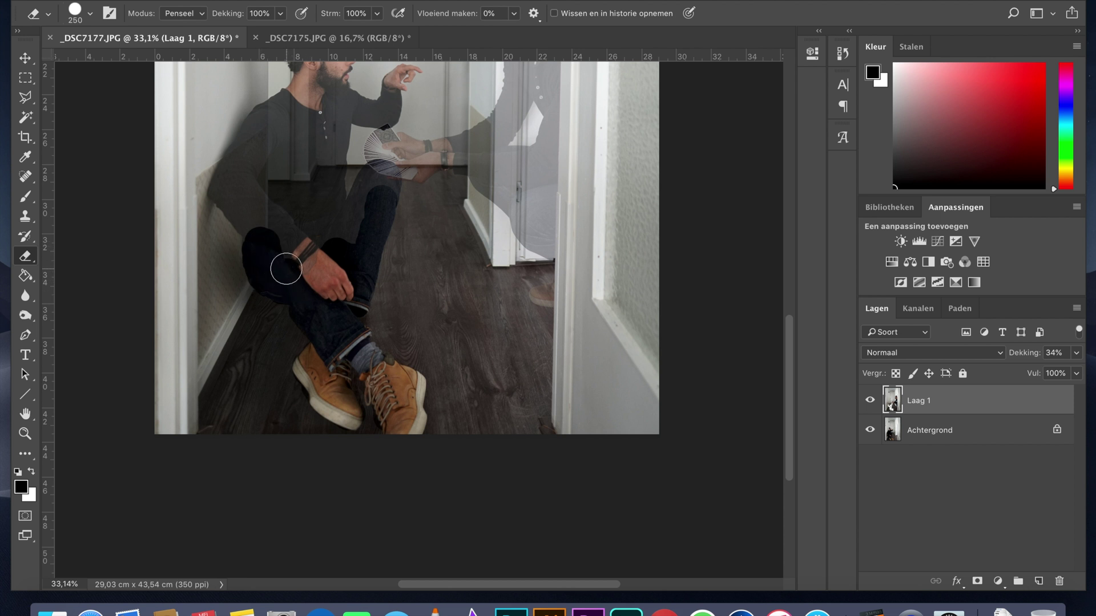
{"action": "mouse_move", "coordinate": [277, 245]}
{"action": "left_mouse_down"}
{"action": "mouse_move", "coordinate": [344, 298]}
{"action": "mouse_move", "coordinate": [300, 252]}
{"action": "mouse_move", "coordinate": [286, 203]}
{"action": "mouse_move", "coordinate": [253, 229]}
{"action": "left_mouse_up"}
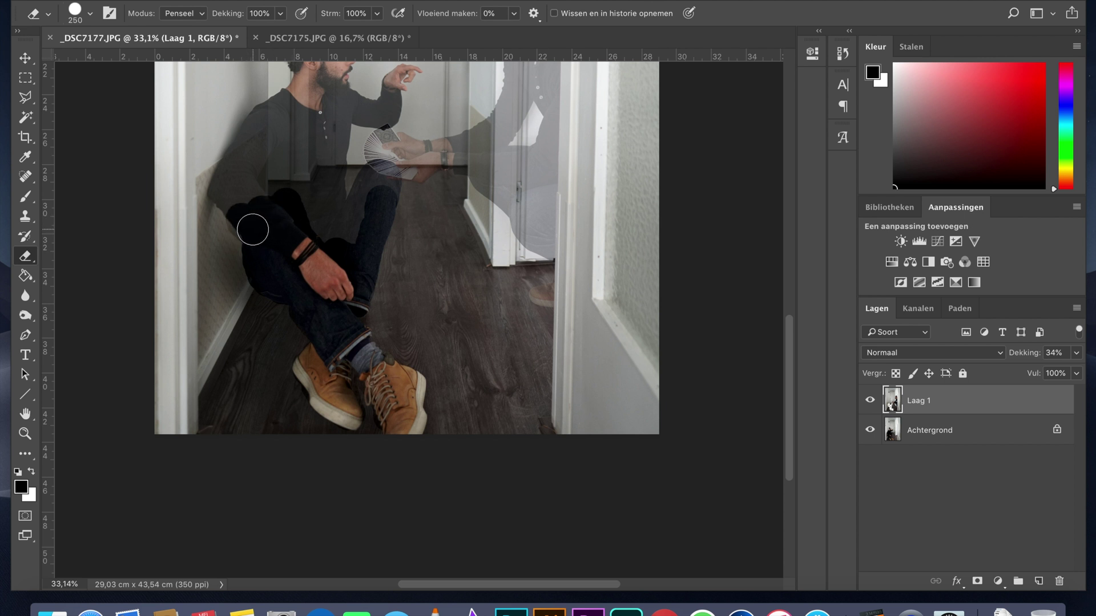
{"action": "mouse_move", "coordinate": [280, 302]}
{"action": "left_mouse_down"}
{"action": "mouse_move", "coordinate": [296, 355]}
{"action": "mouse_move", "coordinate": [290, 436]}
{"action": "mouse_move", "coordinate": [300, 320]}
{"action": "mouse_move", "coordinate": [290, 324]}
{"action": "mouse_move", "coordinate": [303, 441]}
{"action": "mouse_move", "coordinate": [323, 420]}
{"action": "mouse_move", "coordinate": [358, 422]}
{"action": "mouse_move", "coordinate": [340, 388]}
{"action": "mouse_move", "coordinate": [306, 435]}
{"action": "mouse_move", "coordinate": [248, 388]}
{"action": "mouse_move", "coordinate": [248, 411]}
{"action": "mouse_move", "coordinate": [251, 356]}
{"action": "mouse_move", "coordinate": [242, 329]}
{"action": "mouse_move", "coordinate": [224, 332]}
{"action": "mouse_move", "coordinate": [264, 354]}
{"action": "mouse_move", "coordinate": [277, 343]}
{"action": "mouse_move", "coordinate": [240, 427]}
{"action": "mouse_move", "coordinate": [213, 411]}
{"action": "mouse_move", "coordinate": [191, 450]}
{"action": "left_mouse_up"}
Step: Erase the overlay over the seated man's back, torso and head
{"action": "mouse_move", "coordinate": [151, 317]}
{"action": "left_mouse_down"}
{"action": "mouse_move", "coordinate": [228, 197]}
{"action": "mouse_move", "coordinate": [238, 228]}
{"action": "mouse_move", "coordinate": [228, 254]}
{"action": "mouse_move", "coordinate": [209, 213]}
{"action": "mouse_move", "coordinate": [178, 240]}
{"action": "left_mouse_up"}
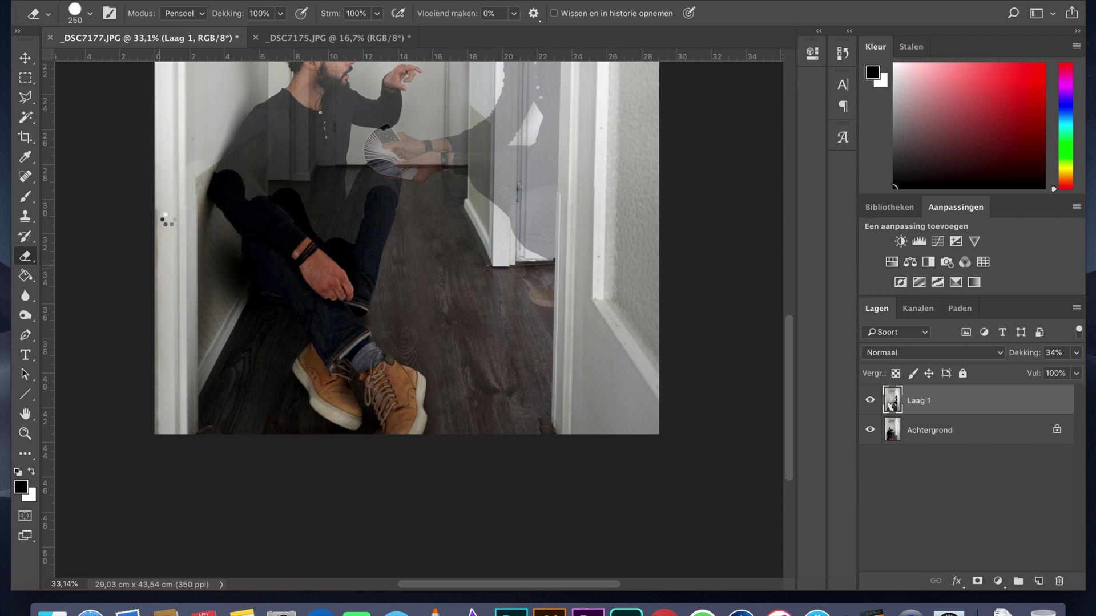
{"action": "scroll", "coordinate": [189, 155], "scroll_direction": "up", "scroll_amount": 10}
{"action": "scroll", "coordinate": [208, 406], "scroll_direction": "down", "scroll_amount": 6}
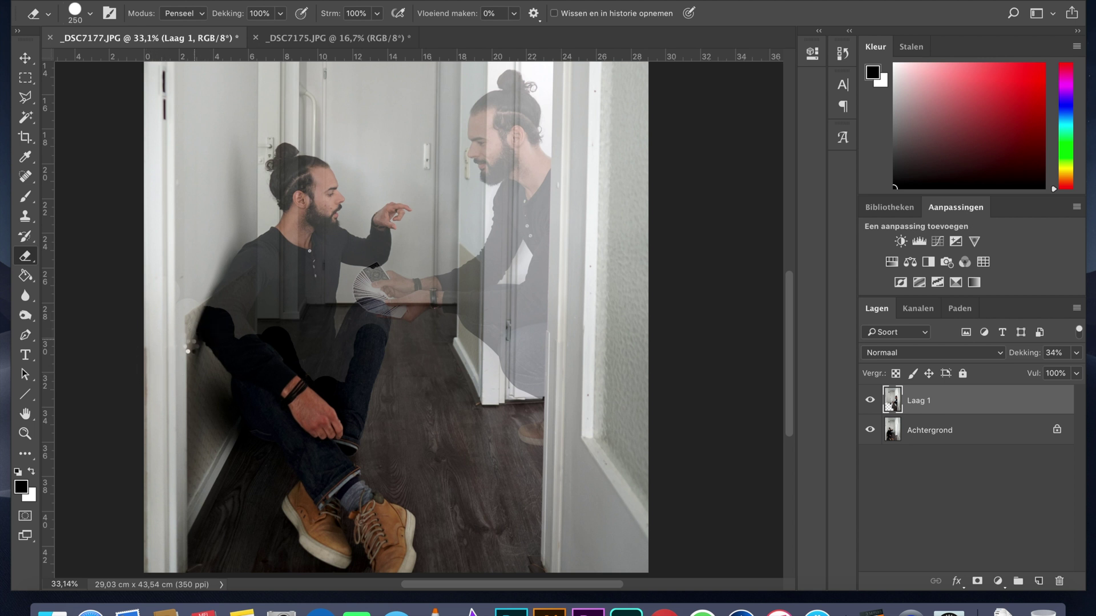
{"action": "mouse_move", "coordinate": [203, 311]}
{"action": "left_mouse_down"}
{"action": "mouse_move", "coordinate": [224, 270]}
{"action": "mouse_move", "coordinate": [191, 299]}
{"action": "left_mouse_up"}
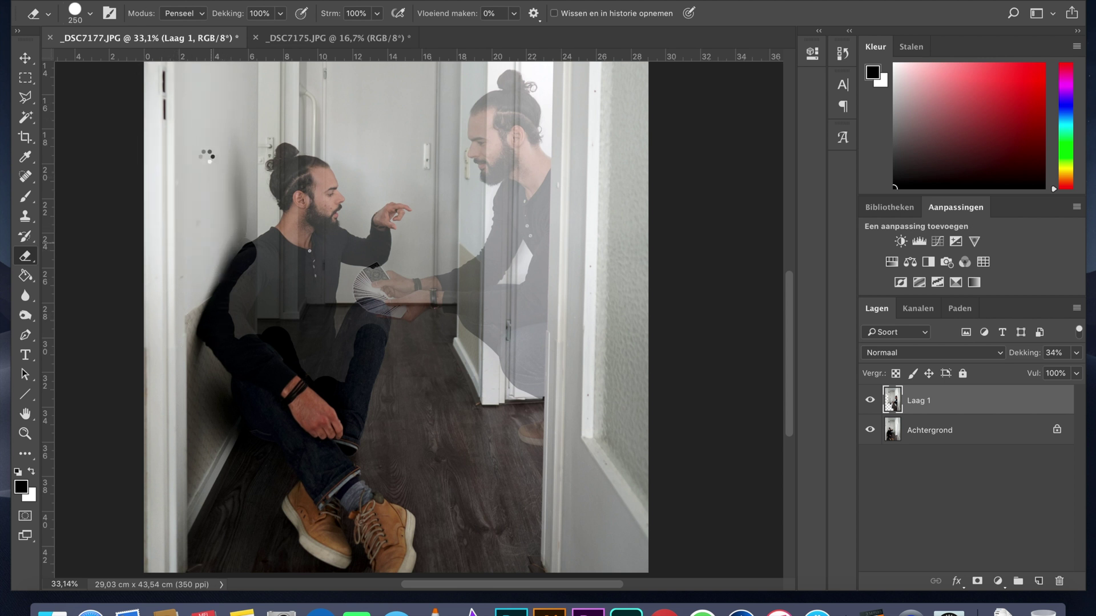
{"action": "mouse_move", "coordinate": [234, 337]}
{"action": "left_mouse_down"}
{"action": "mouse_move", "coordinate": [238, 259]}
{"action": "mouse_move", "coordinate": [311, 313]}
{"action": "mouse_move", "coordinate": [290, 186]}
{"action": "mouse_move", "coordinate": [309, 204]}
{"action": "left_mouse_up"}
Step: With a smaller eraser brush, clean up the overlay around the knee and the card-holding hand
{"action": "scroll", "coordinate": [315, 313], "scroll_direction": "up", "scroll_amount": 5}
{"action": "key", "text": "["}
{"action": "key", "text": "["}
{"action": "key", "text": "["}
{"action": "key", "text": "["}
{"action": "key", "text": "["}
{"action": "mouse_move", "coordinate": [321, 393]}
{"action": "left_mouse_down"}
{"action": "mouse_move", "coordinate": [365, 340]}
{"action": "mouse_move", "coordinate": [410, 346]}
{"action": "left_mouse_up"}
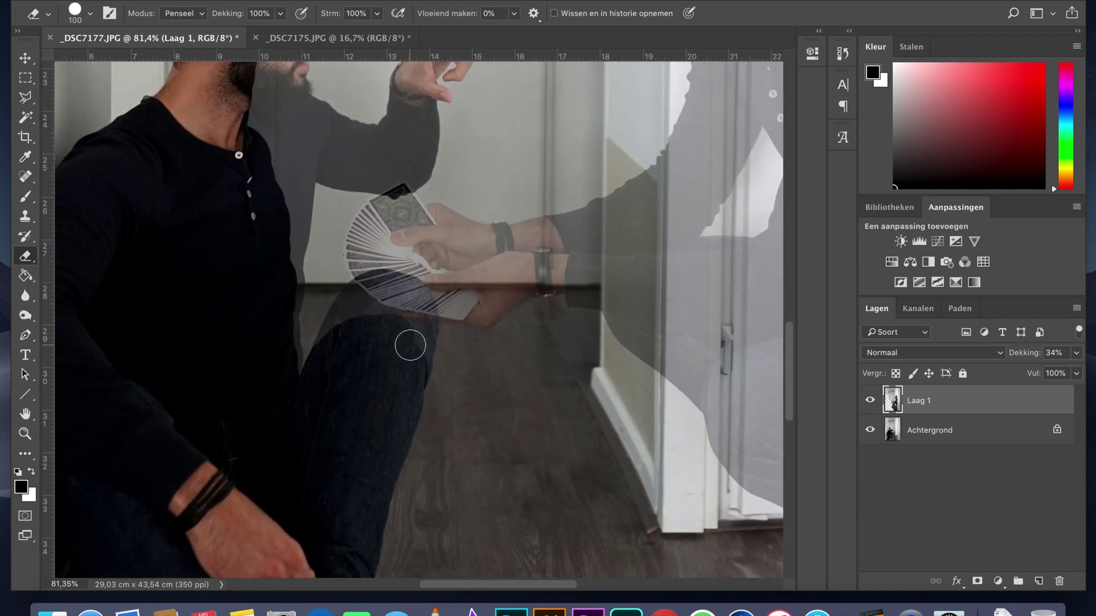
{"action": "scroll", "coordinate": [418, 337], "scroll_direction": "up", "scroll_amount": 4}
{"action": "key", "text": "bracketleft"}
{"action": "key", "text": "bracketleft"}
{"action": "key", "text": "bracketleft"}
{"action": "key", "text": "bracketleft"}
{"action": "key", "text": "bracketleft"}
{"action": "key", "text": "bracketleft"}
{"action": "key", "text": "bracketleft"}
{"action": "key", "text": "bracketleft"}
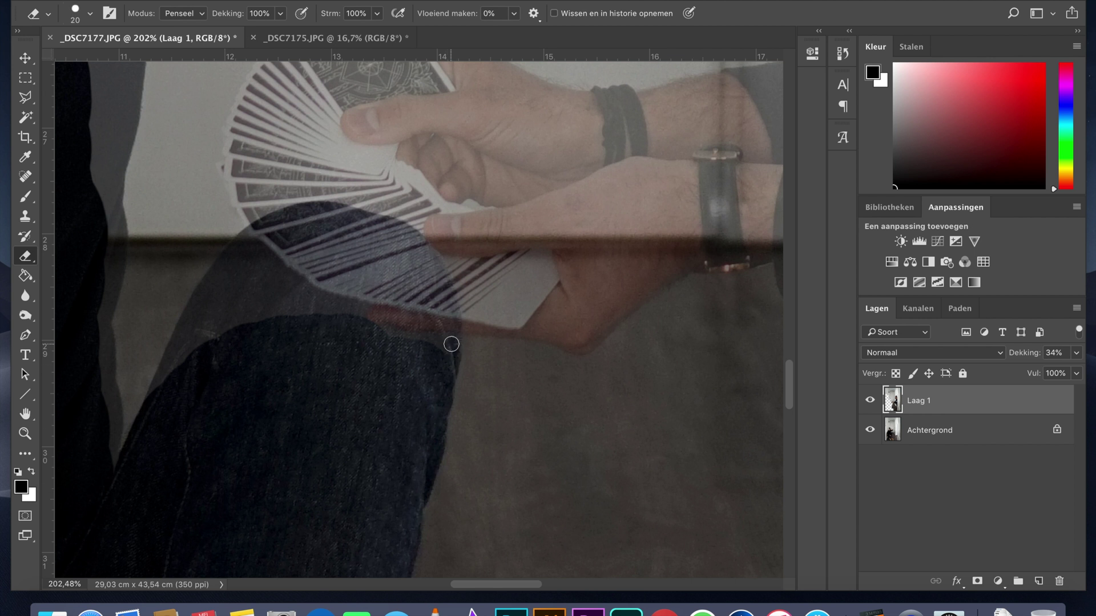
{"action": "mouse_move", "coordinate": [284, 274]}
{"action": "left_mouse_down"}
{"action": "mouse_move", "coordinate": [249, 239]}
{"action": "mouse_move", "coordinate": [277, 304]}
{"action": "mouse_move", "coordinate": [252, 293]}
{"action": "mouse_move", "coordinate": [178, 354]}
{"action": "mouse_move", "coordinate": [186, 318]}
{"action": "left_mouse_up"}
{"action": "scroll", "coordinate": [378, 458], "scroll_direction": "down", "scroll_amount": 2}
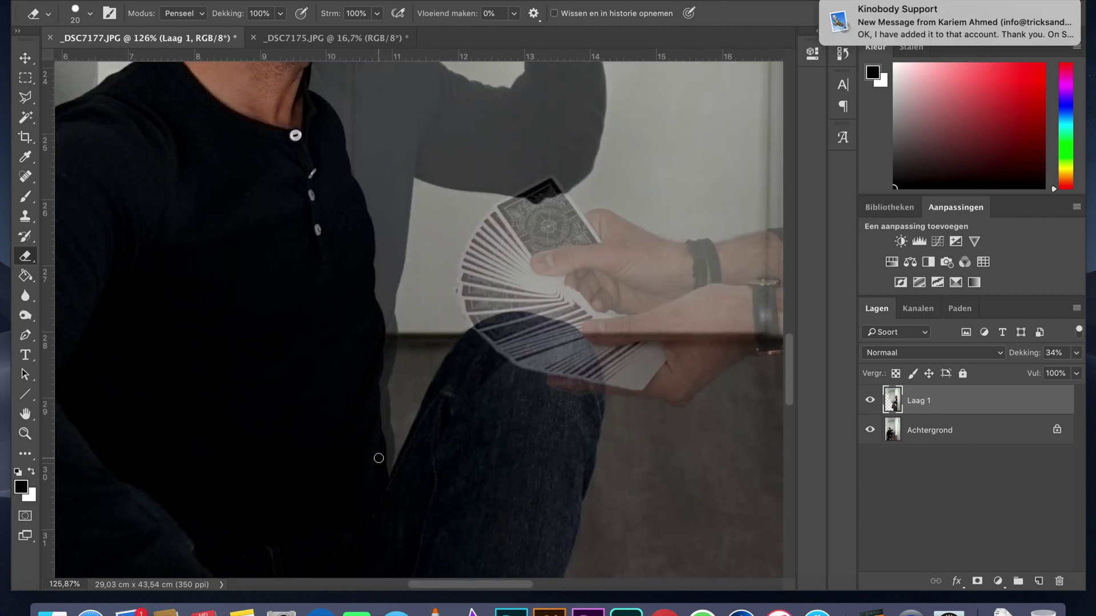
{"action": "key", "text": "bracketright"}
{"action": "key", "text": "bracketright"}
{"action": "key", "text": "bracketright"}
{"action": "mouse_move", "coordinate": [378, 458]}
{"action": "left_mouse_down"}
{"action": "mouse_move", "coordinate": [396, 254]}
{"action": "mouse_move", "coordinate": [380, 79]}
{"action": "left_mouse_up"}
Step: Erase the overlay beside the beard, sleeve and above the cards, undoing a stray stroke
{"action": "scroll", "coordinate": [334, 330], "scroll_direction": "up", "scroll_amount": 5}
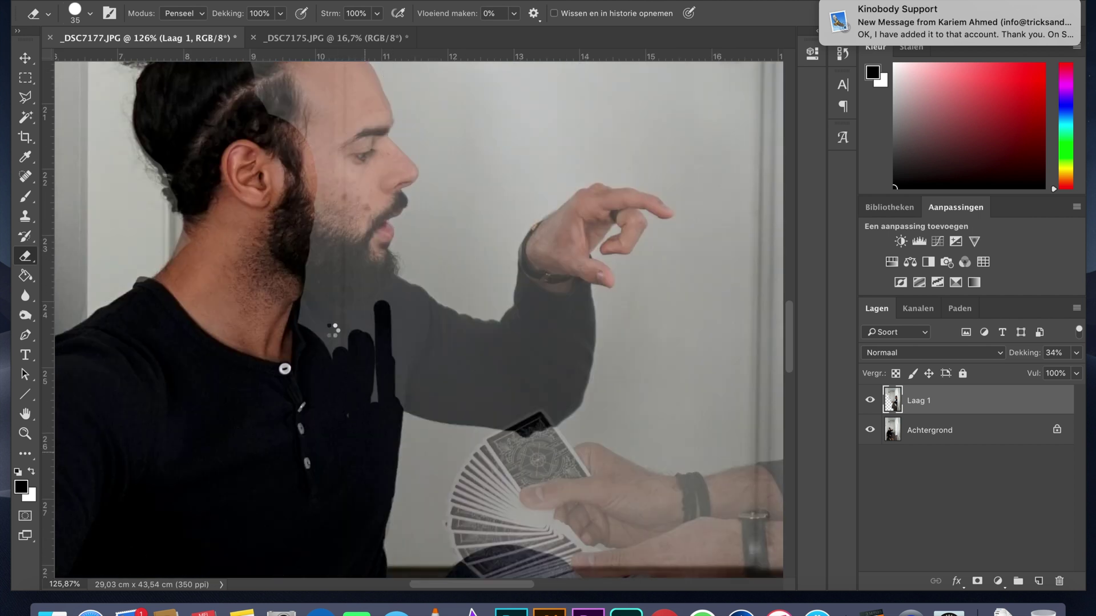
{"action": "left_click_drag", "start_coordinate": [333, 330], "coordinate": [421, 408]}
{"action": "scroll", "coordinate": [420, 413], "scroll_direction": "up", "scroll_amount": 3}
{"action": "mouse_move", "coordinate": [673, 495]}
{"action": "left_mouse_down"}
{"action": "mouse_move", "coordinate": [613, 476]}
{"action": "mouse_move", "coordinate": [554, 508]}
{"action": "left_mouse_up"}
{"action": "key", "text": "super+z"}
{"action": "scroll", "coordinate": [607, 455], "scroll_direction": "up", "scroll_amount": 3}
{"action": "scroll", "coordinate": [606, 454], "scroll_direction": "down", "scroll_amount": 3}
{"action": "left_click_drag", "start_coordinate": [511, 395], "coordinate": [604, 337]}
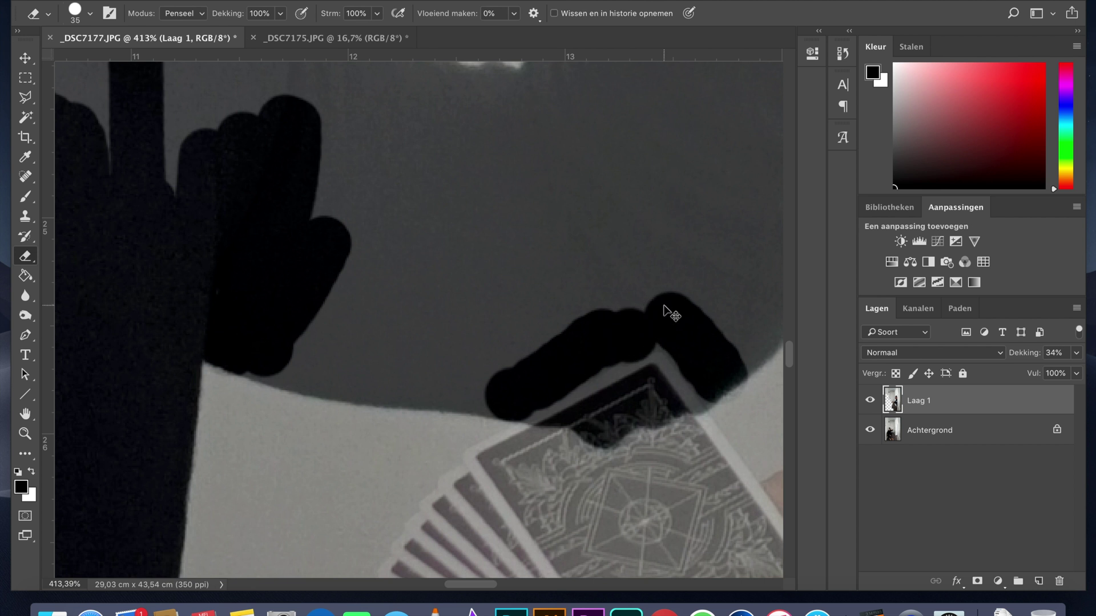
{"action": "mouse_move", "coordinate": [660, 315]}
{"action": "left_mouse_down"}
{"action": "mouse_move", "coordinate": [639, 337]}
{"action": "mouse_move", "coordinate": [596, 307]}
{"action": "left_mouse_up"}
{"action": "key", "text": "bracketleft"}
{"action": "key", "text": "bracketleft"}
{"action": "mouse_move", "coordinate": [244, 349]}
{"action": "left_mouse_down"}
{"action": "mouse_move", "coordinate": [333, 379]}
{"action": "mouse_move", "coordinate": [505, 402]}
{"action": "left_mouse_up"}
{"action": "mouse_move", "coordinate": [531, 371]}
{"action": "left_mouse_down"}
{"action": "mouse_move", "coordinate": [333, 300]}
{"action": "mouse_move", "coordinate": [515, 315]}
{"action": "left_mouse_up"}
Step: Erase a notch over the sleeve and the ghosting over the eye and forehead
{"action": "scroll", "coordinate": [418, 320], "scroll_direction": "right", "scroll_amount": 10}
{"action": "scroll", "coordinate": [418, 320], "scroll_direction": "down", "scroll_amount": 3}
{"action": "mouse_move", "coordinate": [339, 200]}
{"action": "left_mouse_down"}
{"action": "mouse_move", "coordinate": [272, 325]}
{"action": "mouse_move", "coordinate": [282, 286]}
{"action": "mouse_move", "coordinate": [379, 208]}
{"action": "mouse_move", "coordinate": [303, 210]}
{"action": "mouse_move", "coordinate": [296, 172]}
{"action": "mouse_move", "coordinate": [175, 267]}
{"action": "mouse_move", "coordinate": [271, 237]}
{"action": "mouse_move", "coordinate": [232, 215]}
{"action": "mouse_move", "coordinate": [159, 249]}
{"action": "mouse_move", "coordinate": [415, 327]}
{"action": "mouse_move", "coordinate": [425, 295]}
{"action": "mouse_move", "coordinate": [381, 288]}
{"action": "mouse_move", "coordinate": [359, 238]}
{"action": "mouse_move", "coordinate": [289, 188]}
{"action": "mouse_move", "coordinate": [371, 150]}
{"action": "mouse_move", "coordinate": [389, 110]}
{"action": "mouse_move", "coordinate": [462, 238]}
{"action": "left_mouse_up"}
{"action": "scroll", "coordinate": [283, 318], "scroll_direction": "down", "scroll_amount": 5}
{"action": "key", "text": "bracketright"}
{"action": "key", "text": "bracketright"}
{"action": "key", "text": "bracketright"}
{"action": "key", "text": "bracketright"}
{"action": "left_click", "coordinate": [823, 30]}
{"action": "left_click", "coordinate": [850, 31]}
{"action": "left_click", "coordinate": [849, 31]}
{"action": "mouse_move", "coordinate": [445, 220]}
{"action": "left_mouse_down"}
{"action": "mouse_move", "coordinate": [428, 202]}
{"action": "mouse_move", "coordinate": [417, 280]}
{"action": "mouse_move", "coordinate": [340, 111]}
{"action": "mouse_move", "coordinate": [428, 162]}
{"action": "mouse_move", "coordinate": [417, 135]}
{"action": "mouse_move", "coordinate": [411, 467]}
{"action": "mouse_move", "coordinate": [396, 370]}
{"action": "mouse_move", "coordinate": [372, 356]}
{"action": "mouse_move", "coordinate": [295, 367]}
{"action": "mouse_move", "coordinate": [278, 335]}
{"action": "mouse_move", "coordinate": [130, 386]}
{"action": "mouse_move", "coordinate": [142, 298]}
{"action": "mouse_move", "coordinate": [234, 248]}
{"action": "left_mouse_up"}
Step: Reveal the raised wrist, hand and finger by erasing the overlay there
{"action": "scroll", "coordinate": [328, 394], "scroll_direction": "down", "scroll_amount": 10}
{"action": "scroll", "coordinate": [329, 394], "scroll_direction": "right", "scroll_amount": 3}
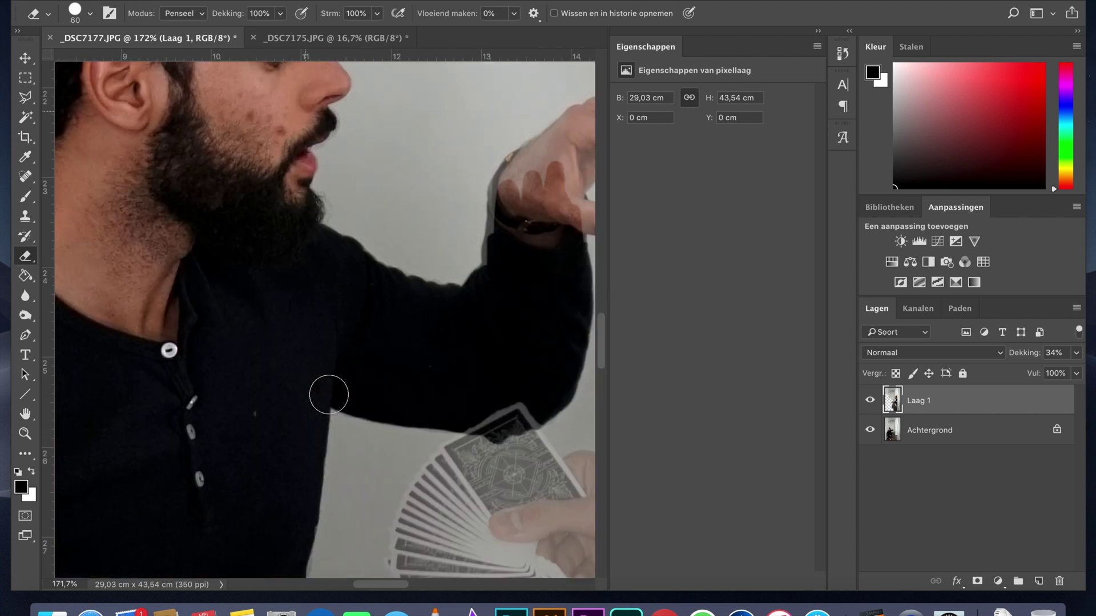
{"action": "left_click_drag", "start_coordinate": [493, 273], "coordinate": [158, 457]}
{"action": "mouse_move", "coordinate": [158, 458]}
{"action": "left_mouse_down"}
{"action": "mouse_move", "coordinate": [171, 385]}
{"action": "mouse_move", "coordinate": [222, 431]}
{"action": "mouse_move", "coordinate": [200, 362]}
{"action": "mouse_move", "coordinate": [267, 310]}
{"action": "mouse_move", "coordinate": [327, 312]}
{"action": "mouse_move", "coordinate": [338, 323]}
{"action": "mouse_move", "coordinate": [268, 354]}
{"action": "mouse_move", "coordinate": [245, 433]}
{"action": "mouse_move", "coordinate": [275, 422]}
{"action": "mouse_move", "coordinate": [279, 374]}
{"action": "mouse_move", "coordinate": [314, 334]}
{"action": "left_mouse_up"}
{"action": "key", "text": "bracketleft"}
{"action": "key", "text": "bracketleft"}
{"action": "key", "text": "bracketleft"}
{"action": "key", "text": "bracketleft"}
{"action": "key", "text": "bracketleft"}
{"action": "key", "text": "bracketleft"}
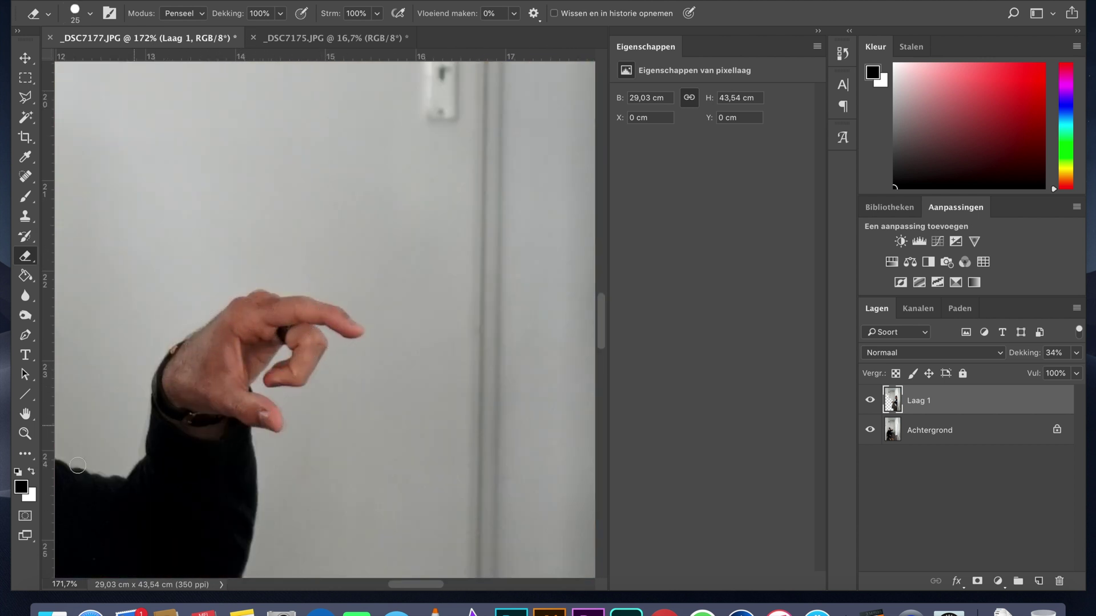
{"action": "scroll", "coordinate": [175, 376], "scroll_direction": "left", "scroll_amount": 10}
{"action": "scroll", "coordinate": [105, 297], "scroll_direction": "right", "scroll_amount": 7}
{"action": "scroll", "coordinate": [106, 296], "scroll_direction": "down", "scroll_amount": 2}
{"action": "scroll", "coordinate": [137, 376], "scroll_direction": "left", "scroll_amount": 4}
Step: Reselect the pasted layer and raise its opacity back up so both men show solidly
{"action": "key", "text": "j"}
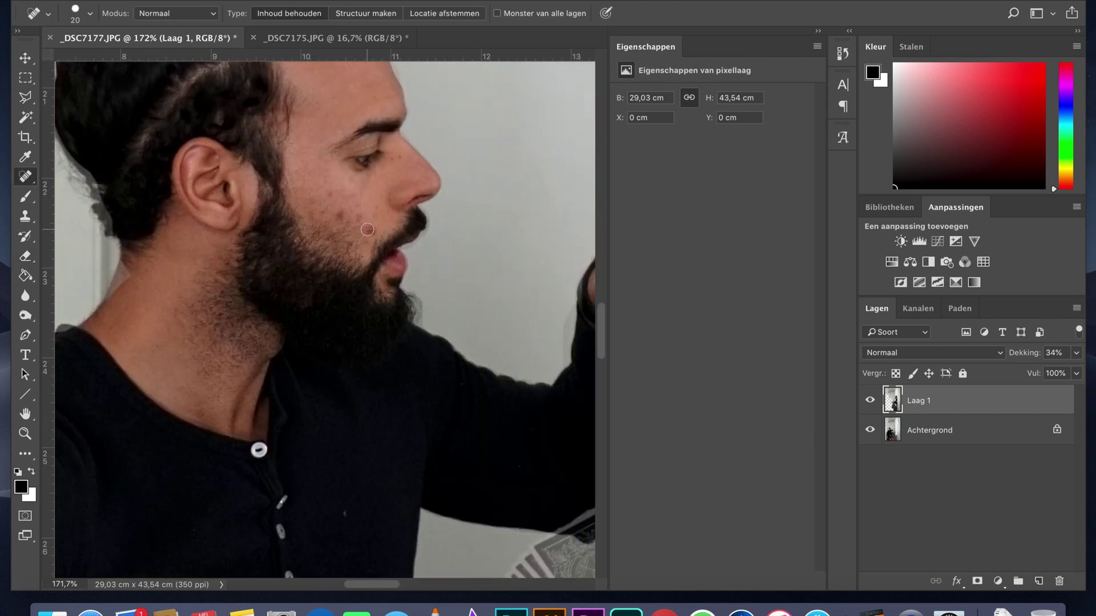
{"action": "key", "text": "alt+bracketleft"}
{"action": "scroll", "coordinate": [344, 206], "scroll_direction": "down", "scroll_amount": 10}
{"action": "left_click", "coordinate": [941, 400]}
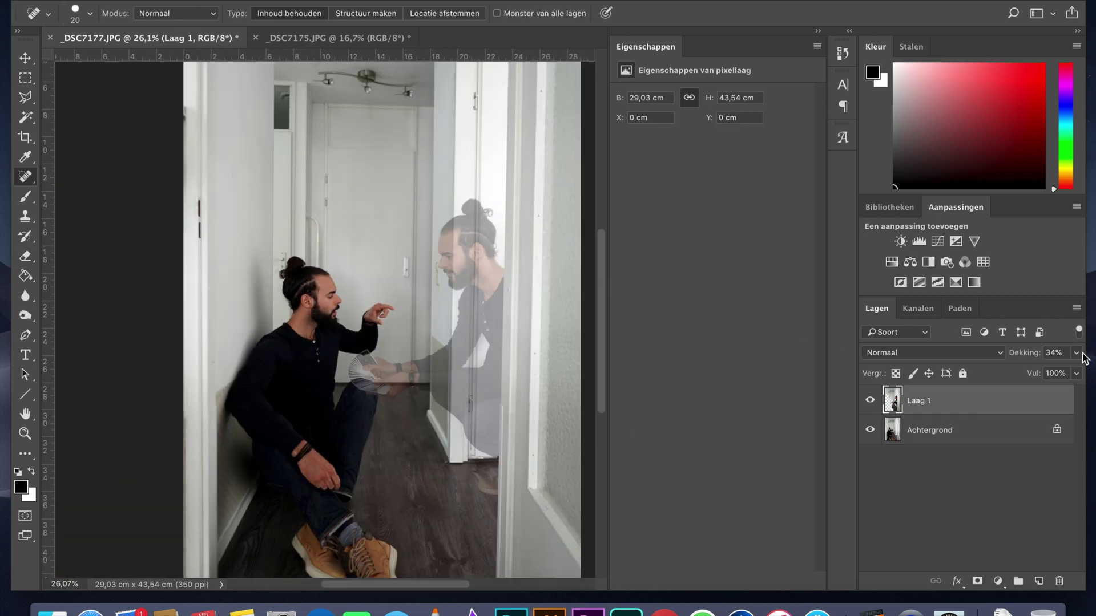
{"action": "left_click", "coordinate": [1077, 353]}
{"action": "left_click_drag", "start_coordinate": [1028, 371], "coordinate": [1095, 391]}
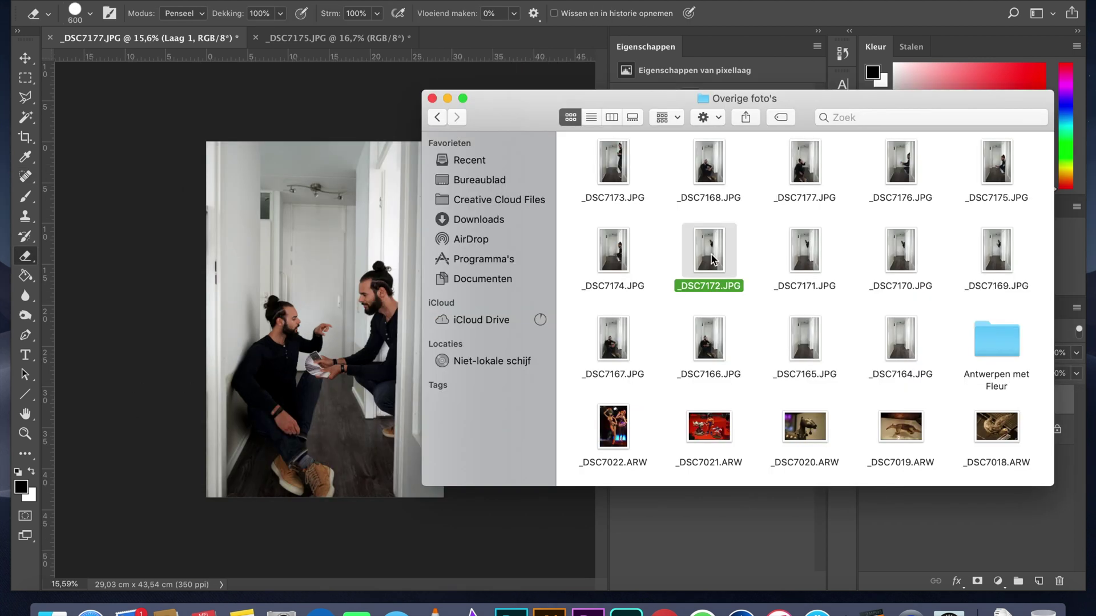
Step: Quick Look _DSC7172 and _DSC7169.JPG, then drag _DSC7169.JPG onto Photoshop to open it
{"action": "key", "text": "space"}
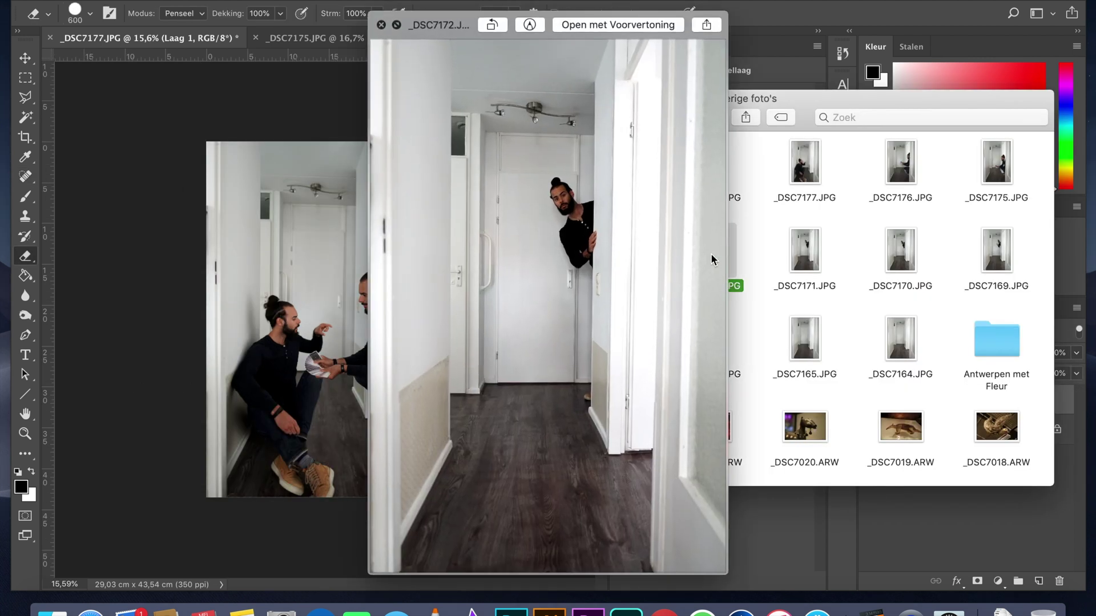
{"action": "key", "text": "space"}
{"action": "left_click", "coordinate": [1003, 238]}
{"action": "key", "text": "space"}
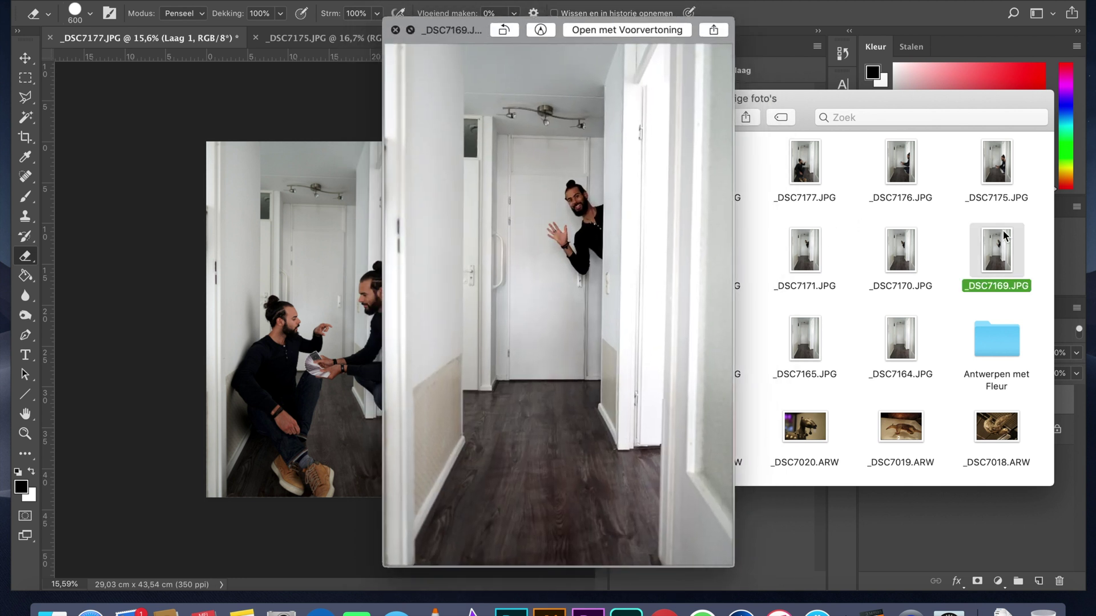
{"action": "key", "text": "space"}
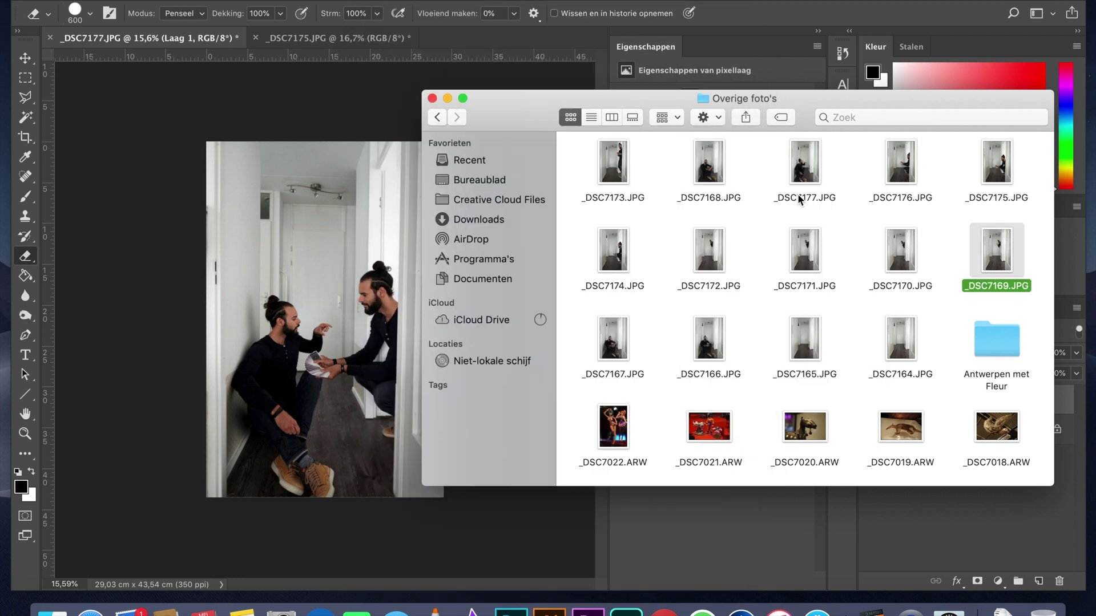
{"action": "key", "text": "space"}
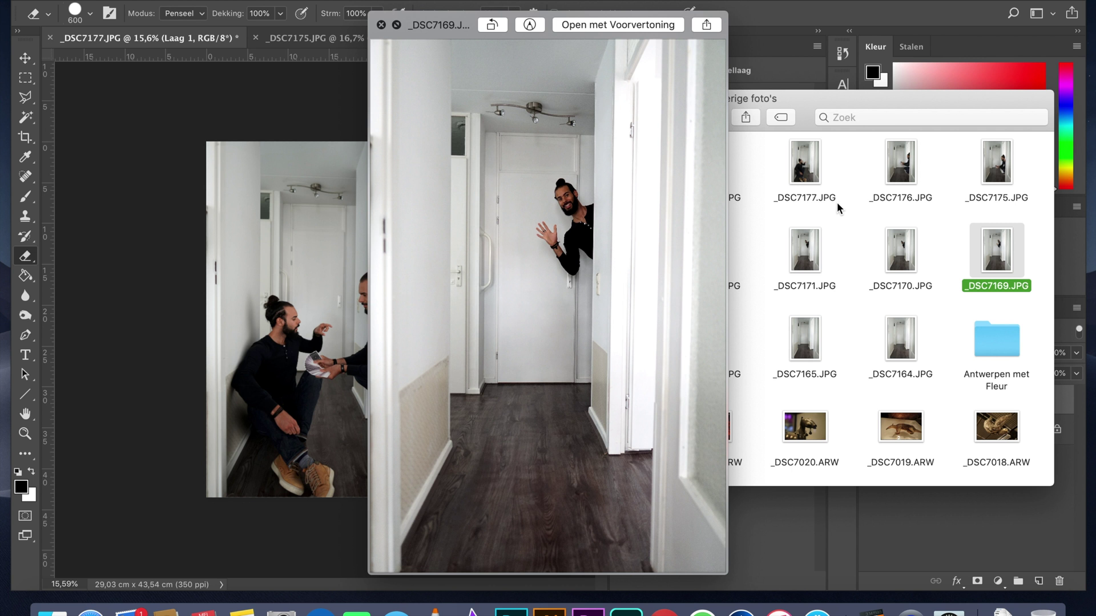
{"action": "key", "text": "space"}
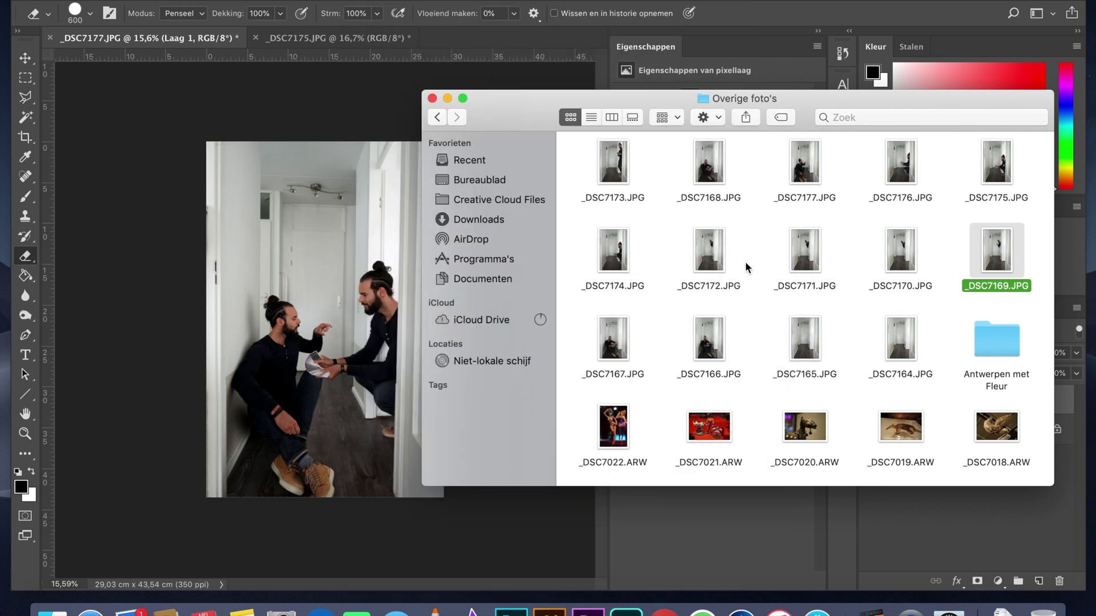
{"action": "left_click_drag", "start_coordinate": [983, 268], "coordinate": [511, 609]}
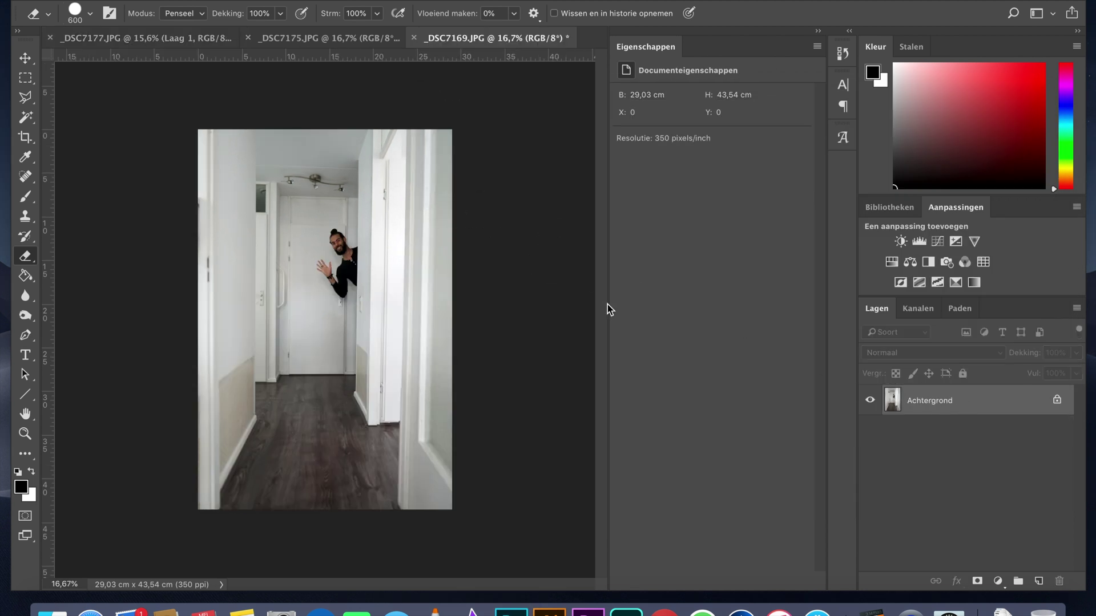
Step: Paste the whole waving-man photo into _DSC7177.JPG as Laag 2 at 39% opacity
{"action": "key", "text": "super+a"}
{"action": "left_click", "coordinate": [154, 38]}
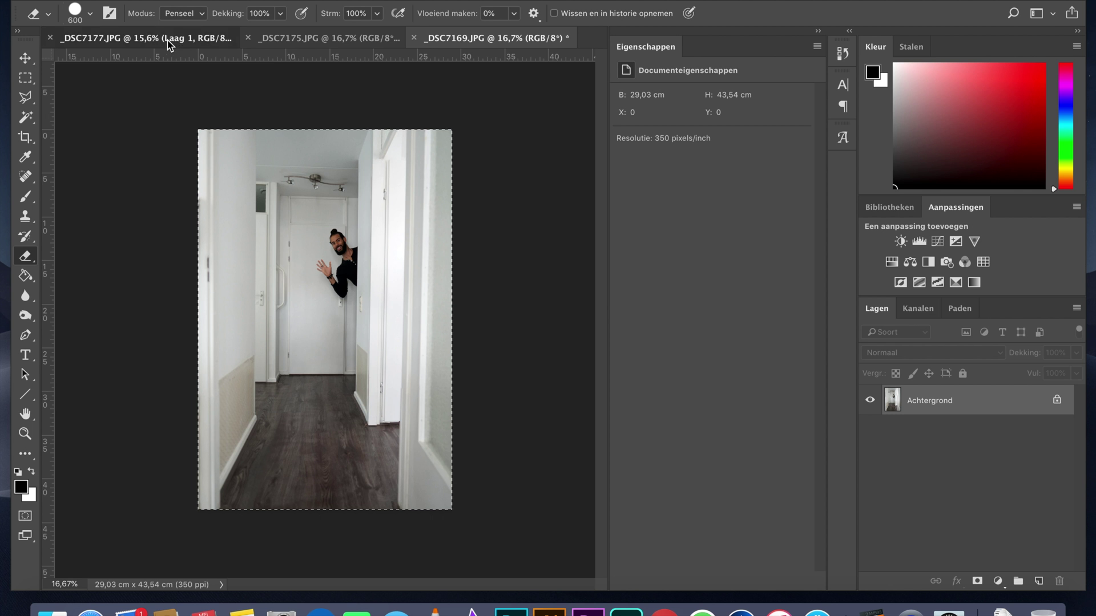
{"action": "key", "text": "super+v"}
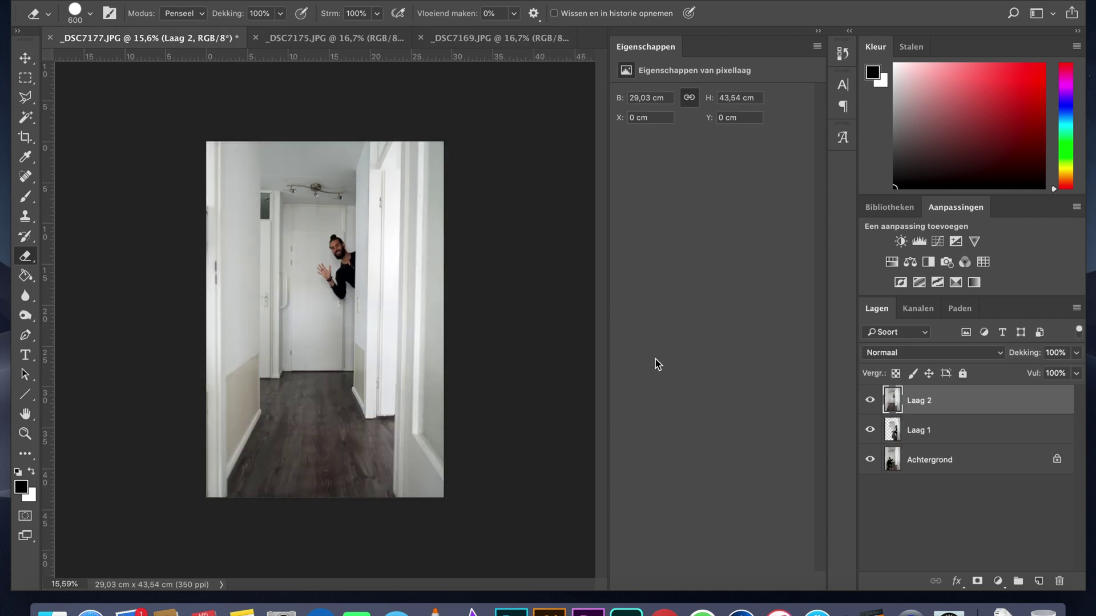
{"action": "left_click_drag", "start_coordinate": [1078, 355], "coordinate": [1033, 373]}
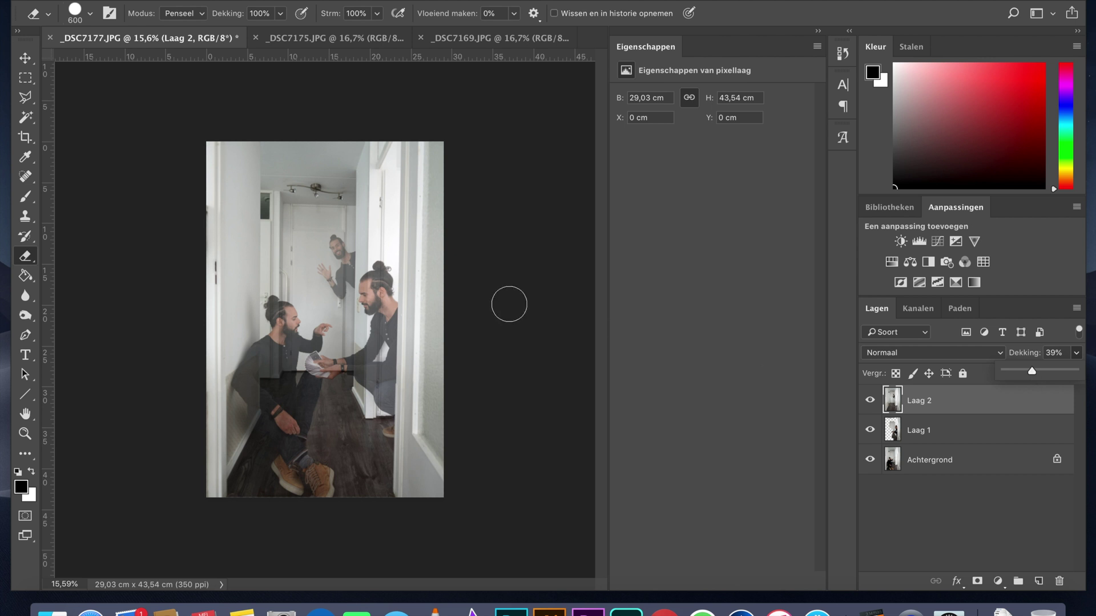
Step: With a smaller eraser brush, erase a spot of Laag 2 near the shoulder
{"action": "scroll", "coordinate": [361, 255], "scroll_direction": "up", "scroll_amount": 5}
{"action": "scroll", "coordinate": [360, 255], "scroll_direction": "up", "scroll_amount": 6}
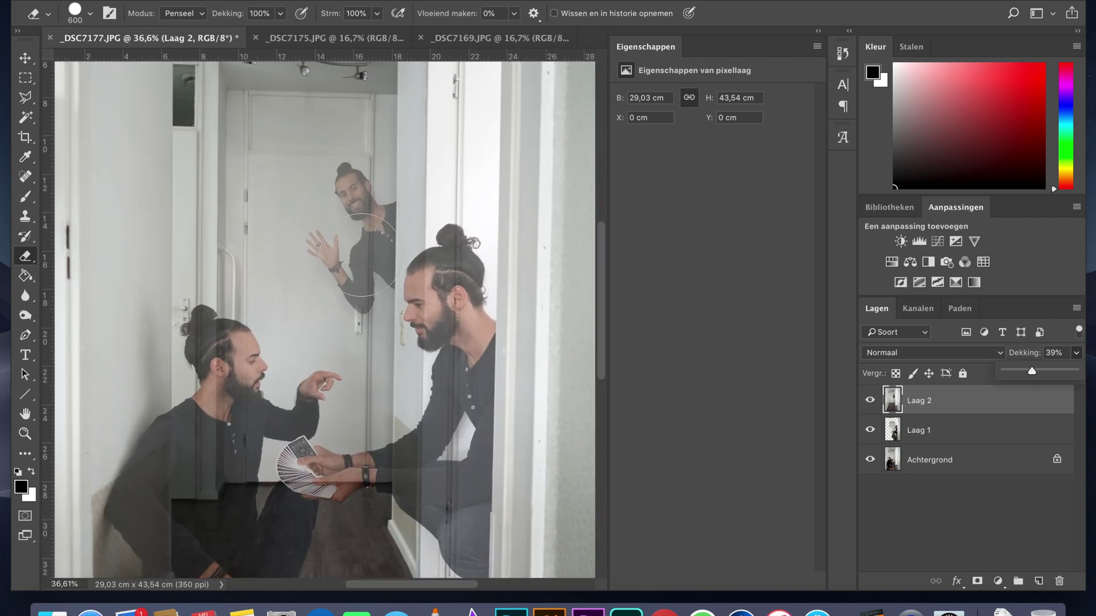
{"action": "scroll", "coordinate": [476, 153], "scroll_direction": "up", "scroll_amount": 5}
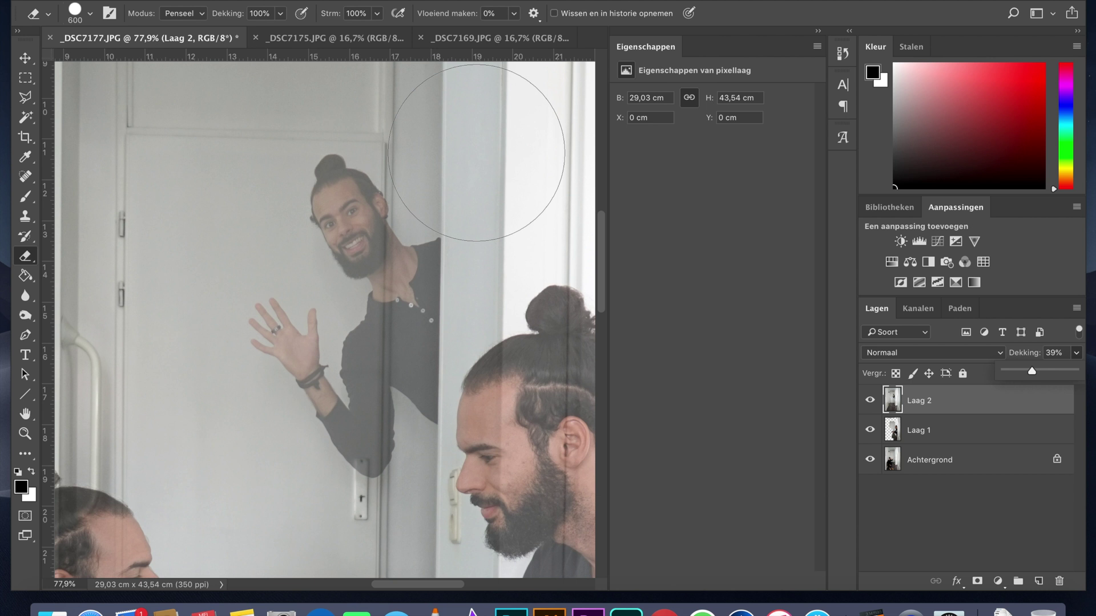
{"action": "key", "text": "bracketleft"}
{"action": "key", "text": "bracketleft"}
{"action": "key", "text": "bracketleft"}
{"action": "key", "text": "bracketleft"}
{"action": "key", "text": "bracketleft"}
{"action": "key", "text": "bracketleft"}
{"action": "key", "text": "bracketleft"}
{"action": "key", "text": "bracketleft"}
{"action": "key", "text": "bracketleft"}
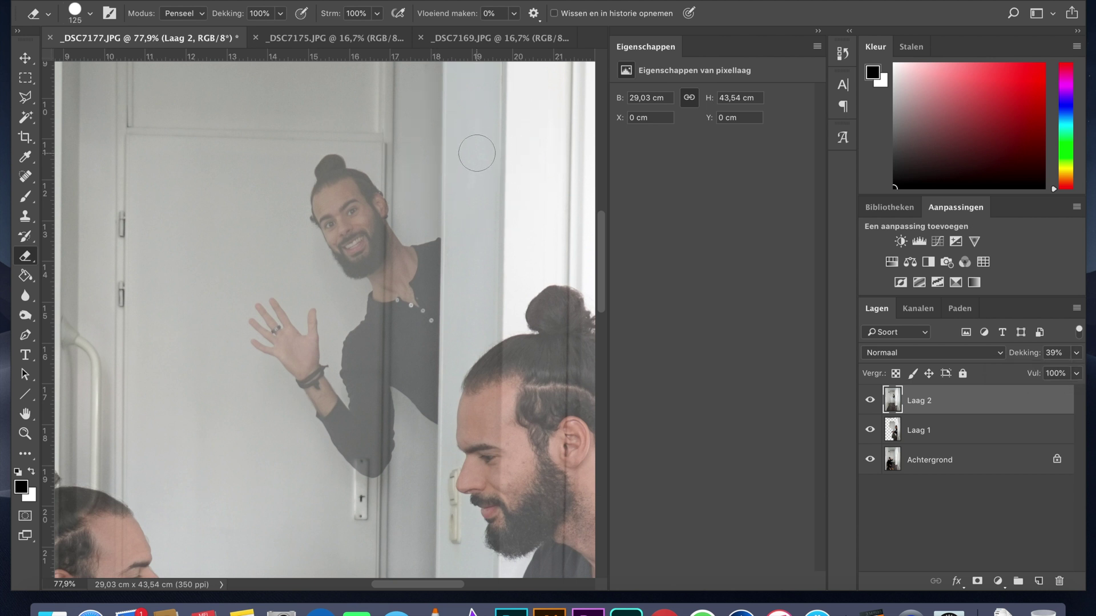
{"action": "left_click", "coordinate": [432, 257]}
Step: Try moving Laag 2 below Laag 1 and back, then select Laag 1 and Achtergrond in turn
{"action": "left_click_drag", "start_coordinate": [940, 402], "coordinate": [943, 441]}
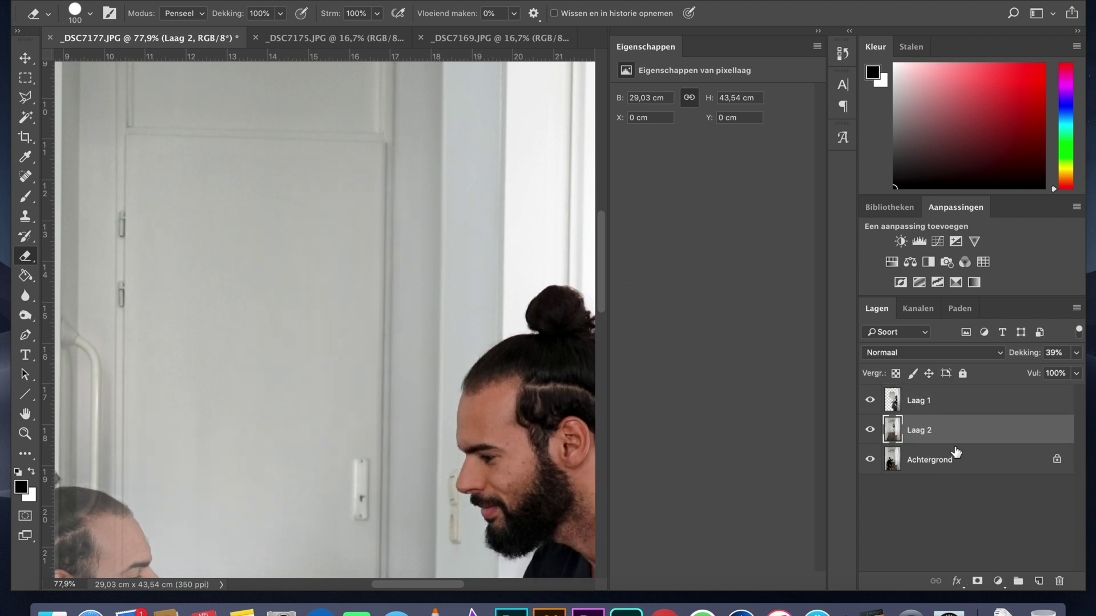
{"action": "left_click_drag", "start_coordinate": [934, 437], "coordinate": [944, 391]}
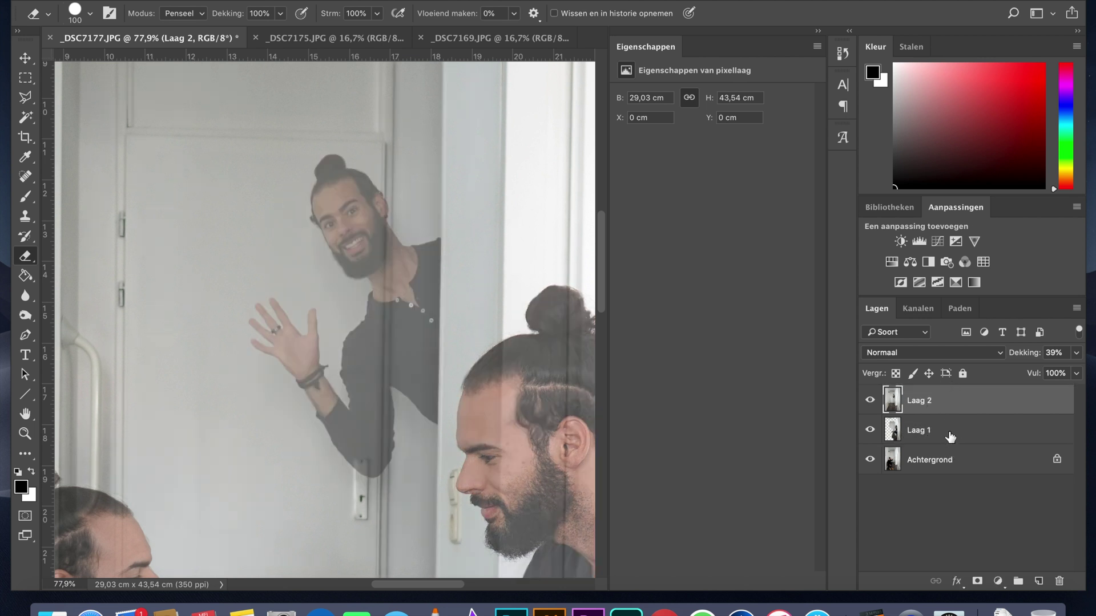
{"action": "left_click", "coordinate": [950, 437]}
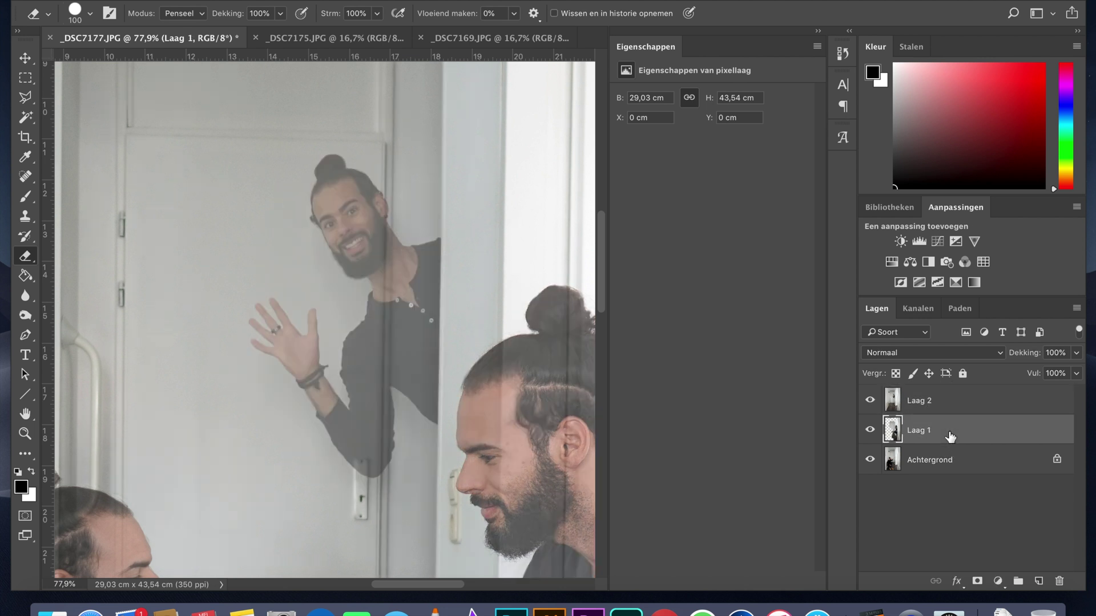
{"action": "left_click", "coordinate": [933, 461]}
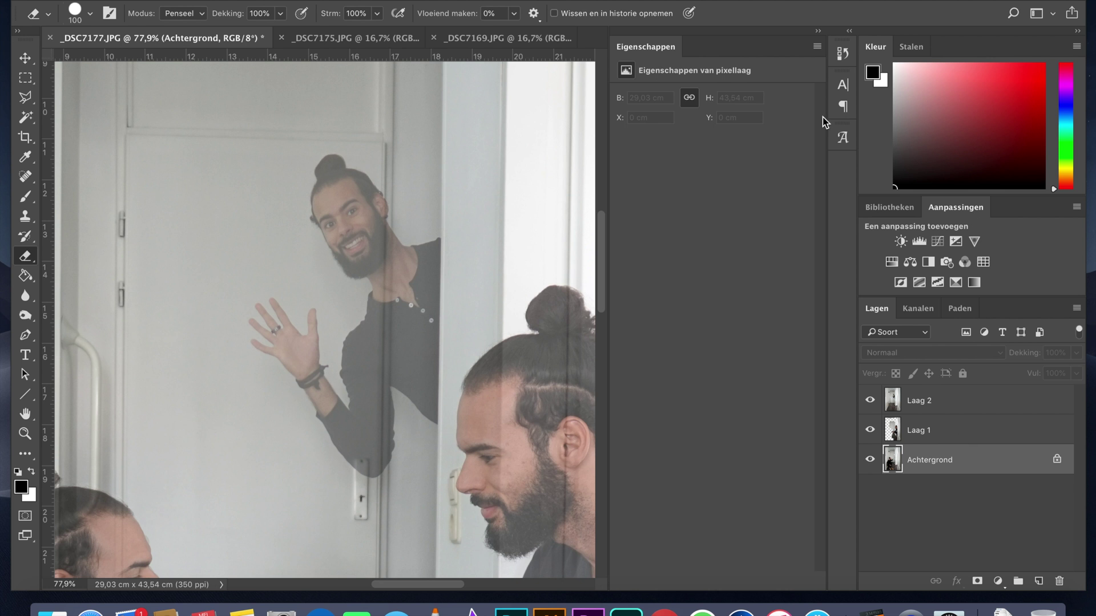
Step: Undo the last eraser stroke from the History panel
{"action": "left_click", "coordinate": [850, 32]}
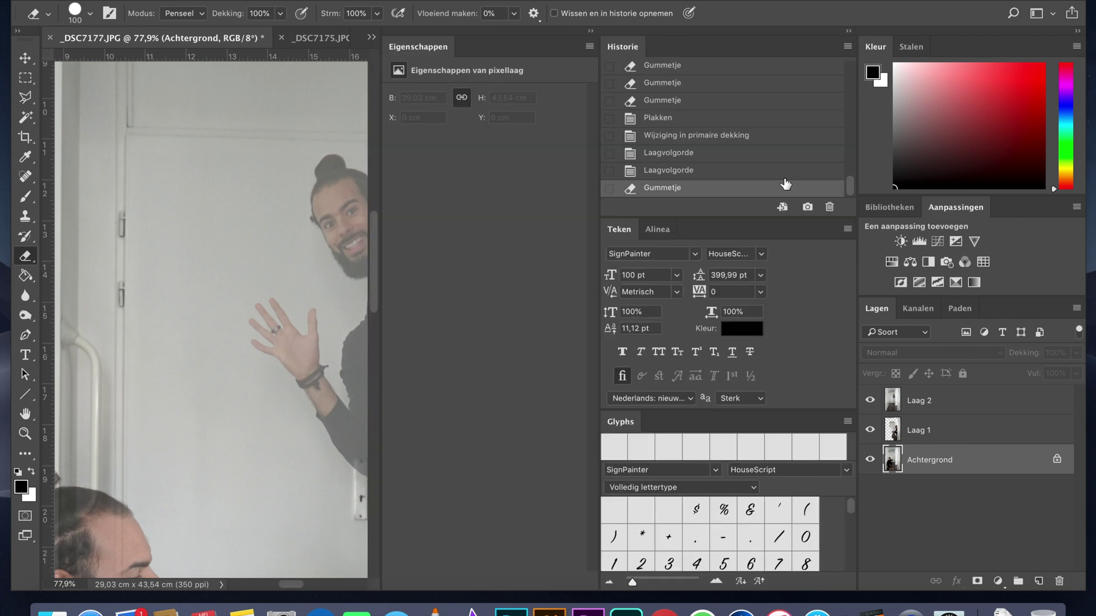
{"action": "left_click_drag", "start_coordinate": [786, 183], "coordinate": [829, 206]}
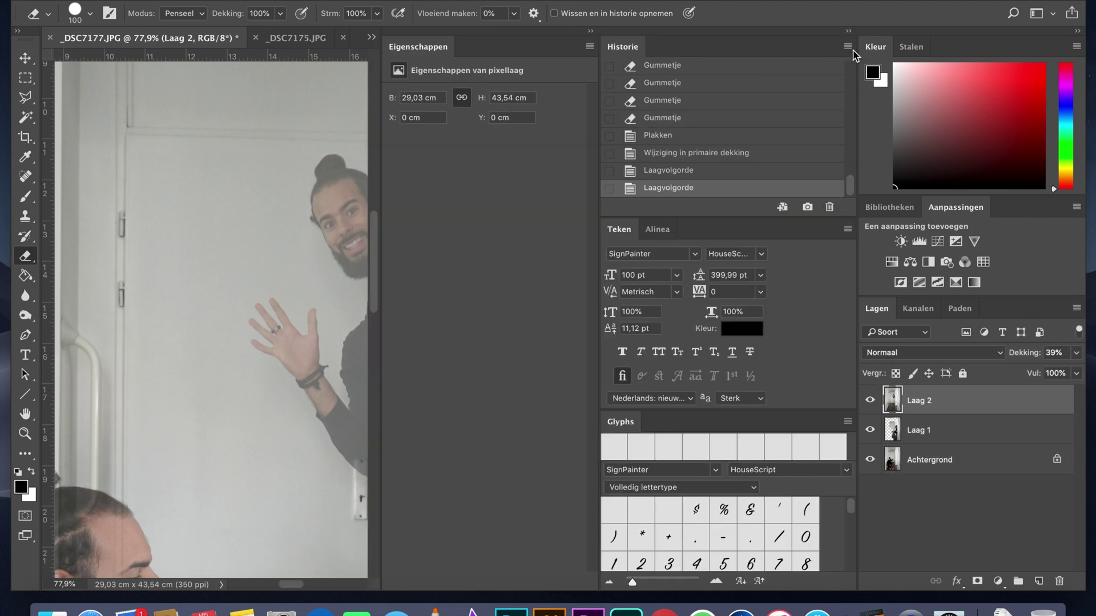
{"action": "left_click", "coordinate": [848, 31]}
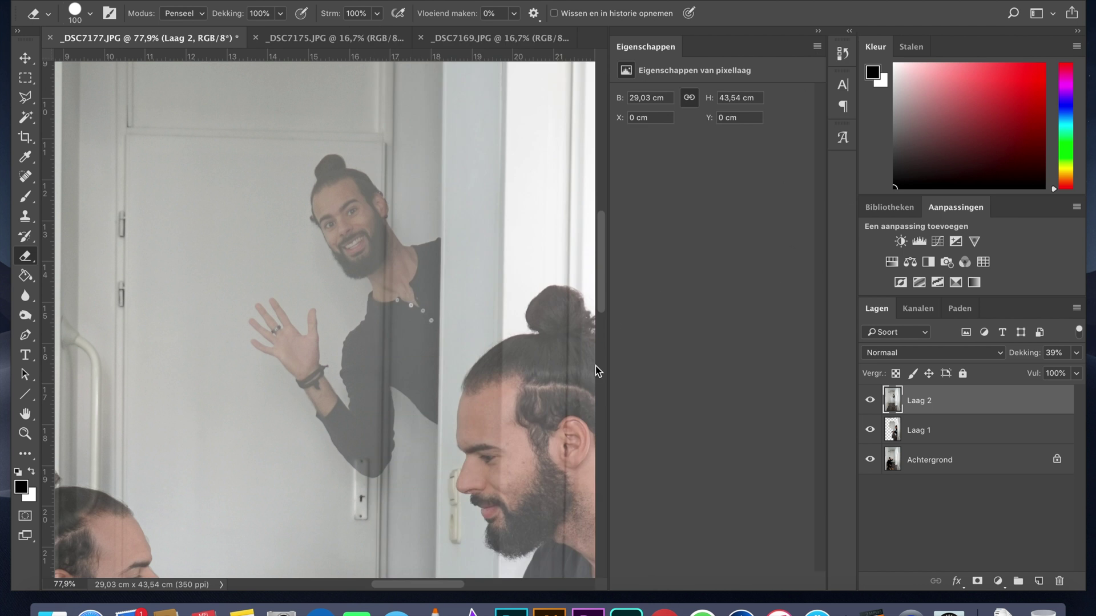
Step: Move Laag 2 below Laag 1 in the layer stack
{"action": "scroll", "coordinate": [594, 365], "scroll_direction": "down", "scroll_amount": 3}
{"action": "scroll", "coordinate": [594, 365], "scroll_direction": "right", "scroll_amount": 1}
{"action": "scroll", "coordinate": [597, 390], "scroll_direction": "down", "scroll_amount": 3}
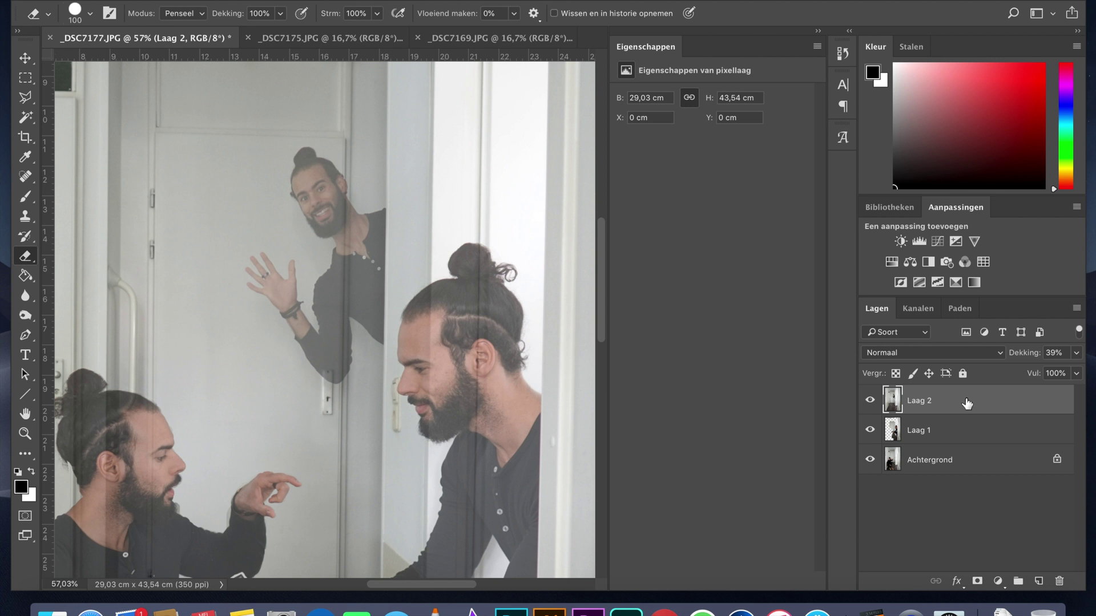
{"action": "left_click_drag", "start_coordinate": [967, 403], "coordinate": [967, 446]}
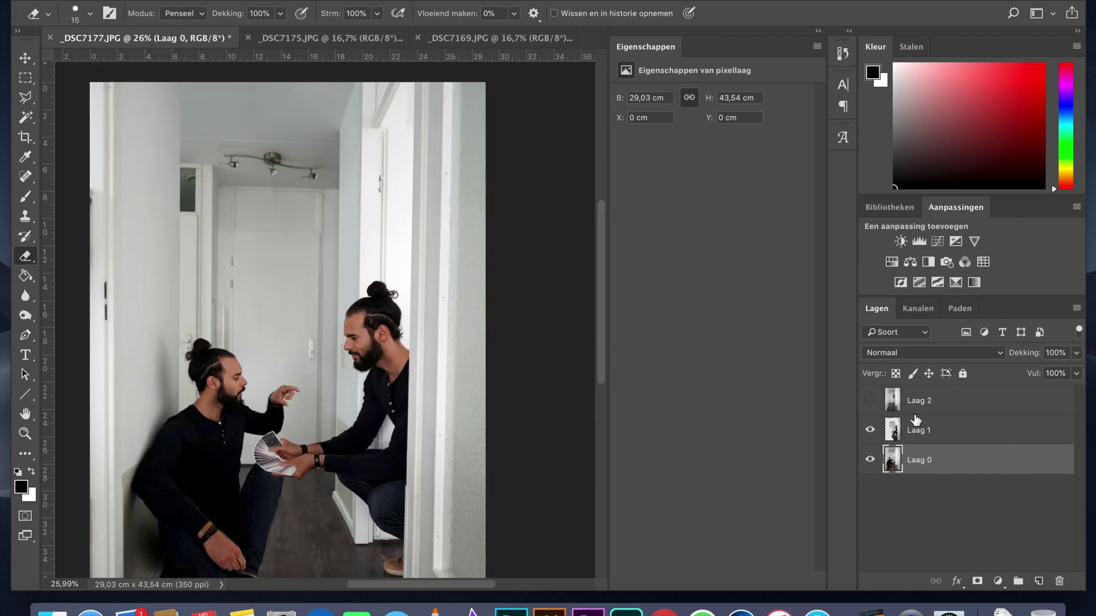
Step: Select Laag 1 and Laag 0 and merge them with Lagen samenvoegen into one Laag 1
{"action": "left_click", "coordinate": [963, 427], "text": "shift"}
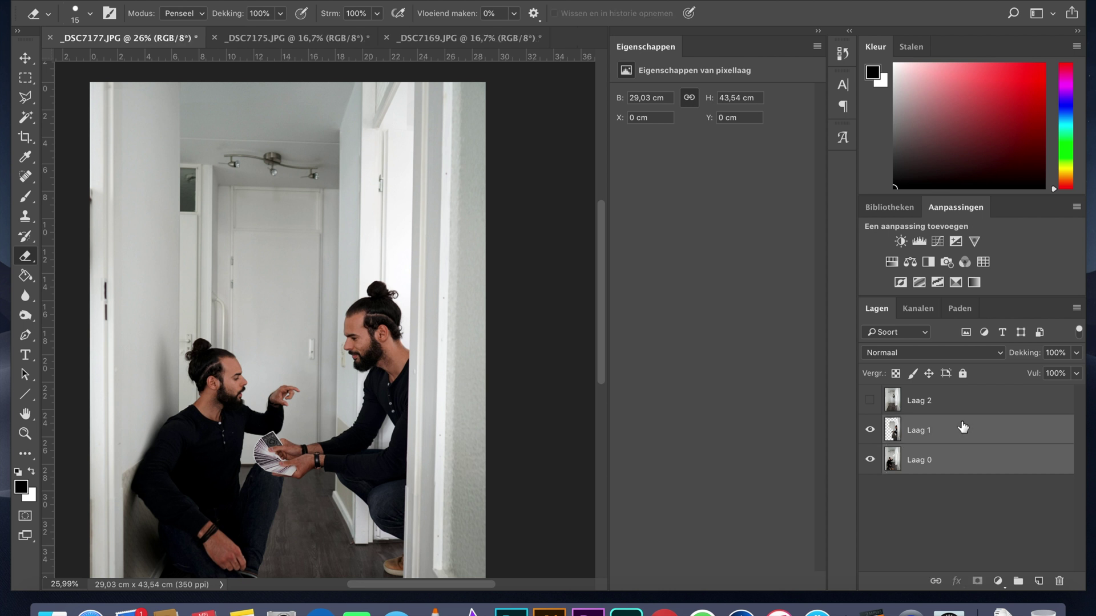
{"action": "right_click", "coordinate": [963, 451]}
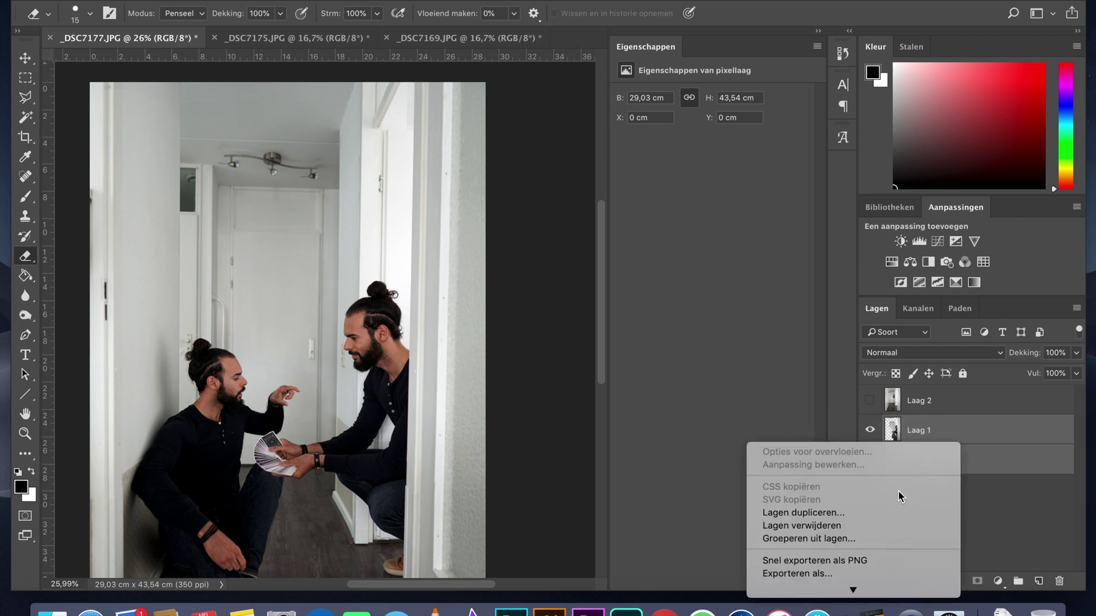
{"action": "scroll", "coordinate": [870, 551], "scroll_direction": "down", "scroll_amount": 5}
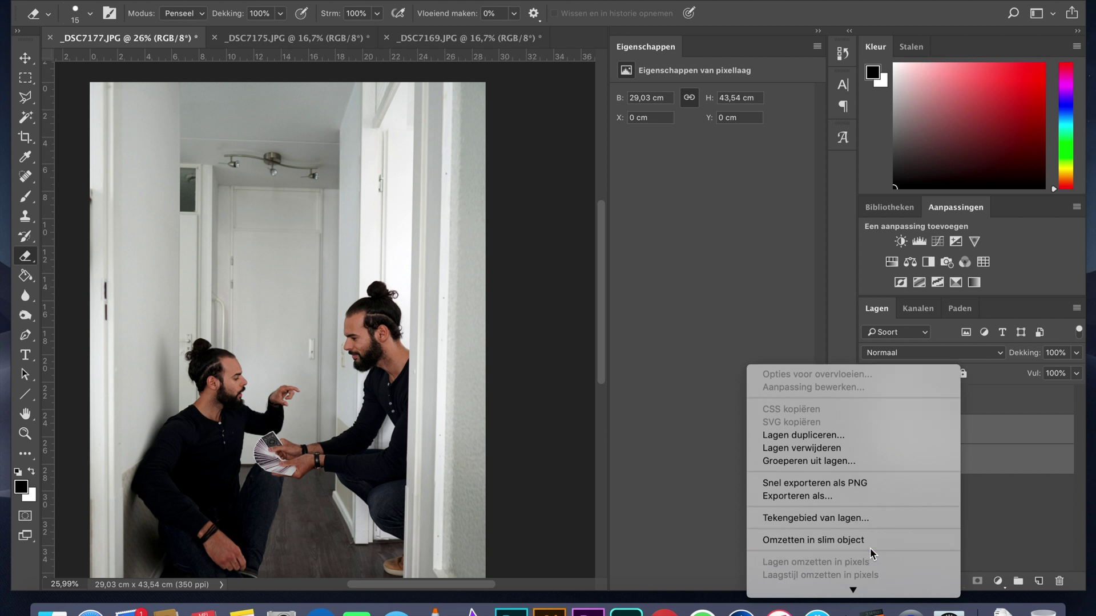
{"action": "scroll", "coordinate": [869, 551], "scroll_direction": "down", "scroll_amount": 2}
{"action": "scroll", "coordinate": [869, 484], "scroll_direction": "down", "scroll_amount": 6}
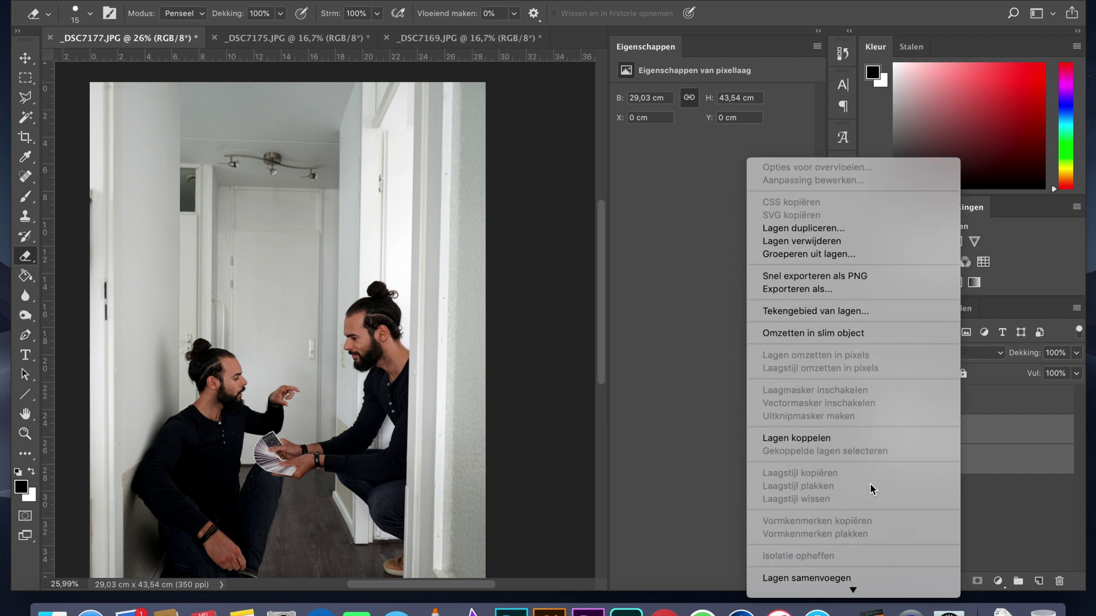
{"action": "scroll", "coordinate": [854, 427], "scroll_direction": "down", "scroll_amount": 3}
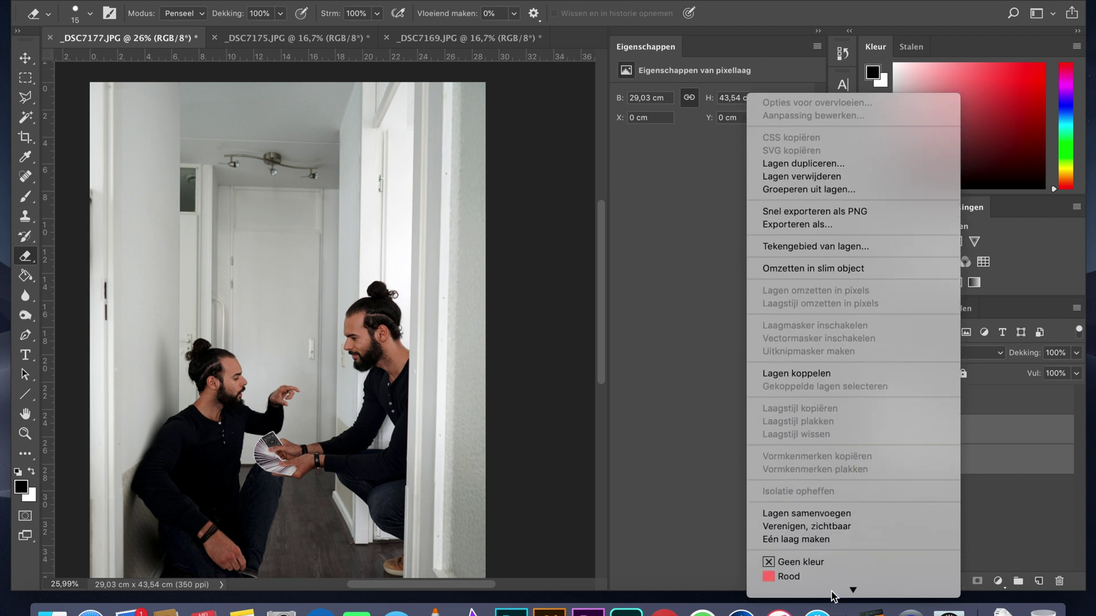
{"action": "left_click", "coordinate": [844, 500]}
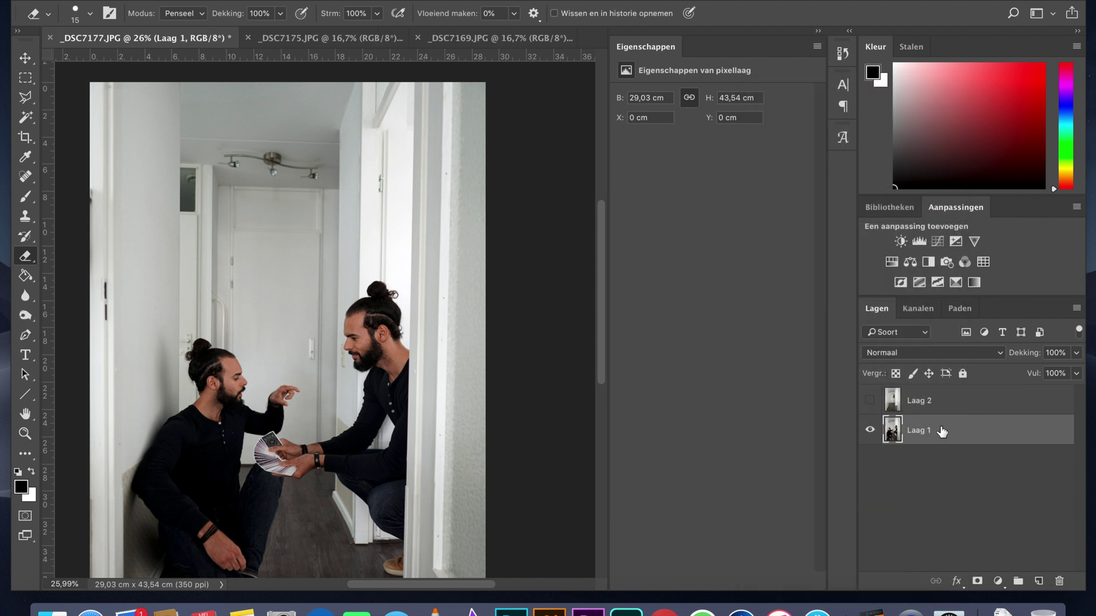
Step: Show Laag 2, select it and lower its opacity to 35%
{"action": "left_click", "coordinate": [870, 400]}
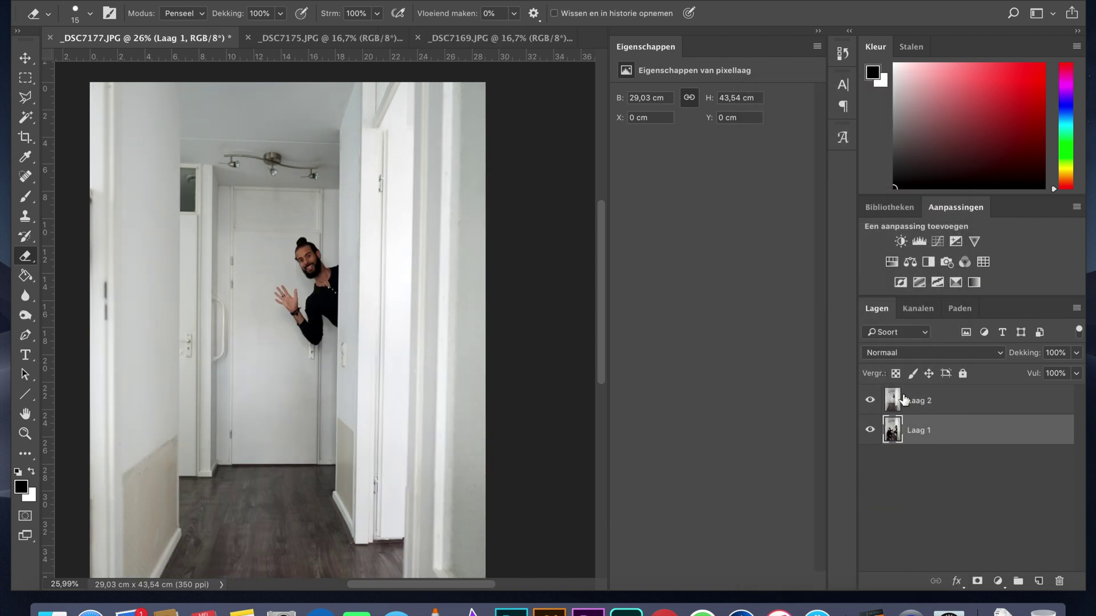
{"action": "left_click", "coordinate": [926, 404]}
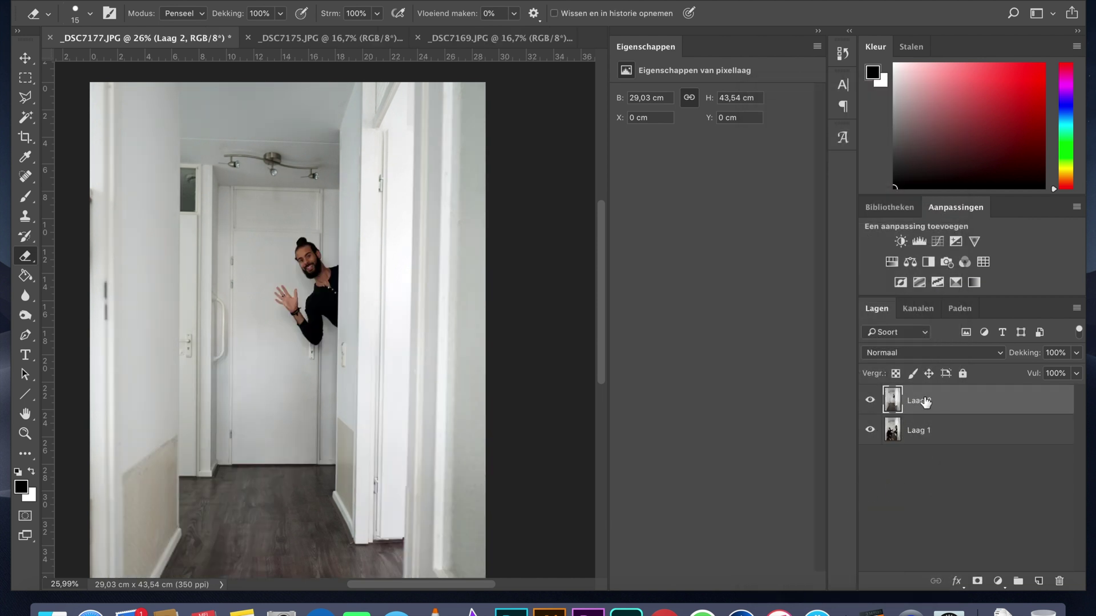
{"action": "left_click", "coordinate": [1067, 359]}
{"action": "left_click_drag", "start_coordinate": [1045, 370], "coordinate": [1029, 372]}
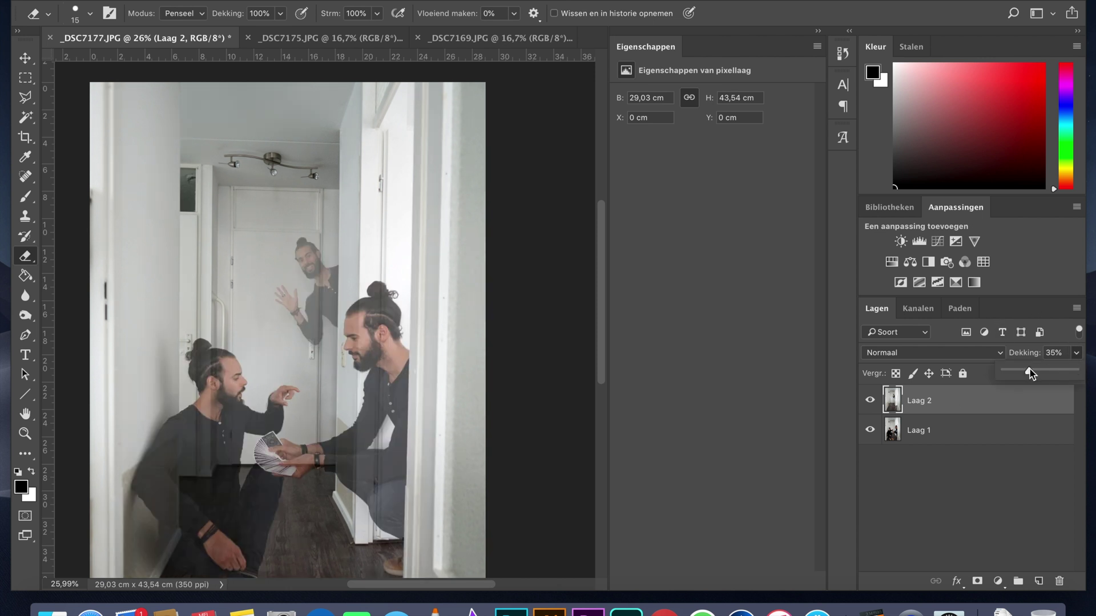
Step: With a larger eraser, try erasing strips over the shirt on Laag 2 and Laag 1, undoing both
{"action": "scroll", "coordinate": [362, 322], "scroll_direction": "up", "scroll_amount": 5}
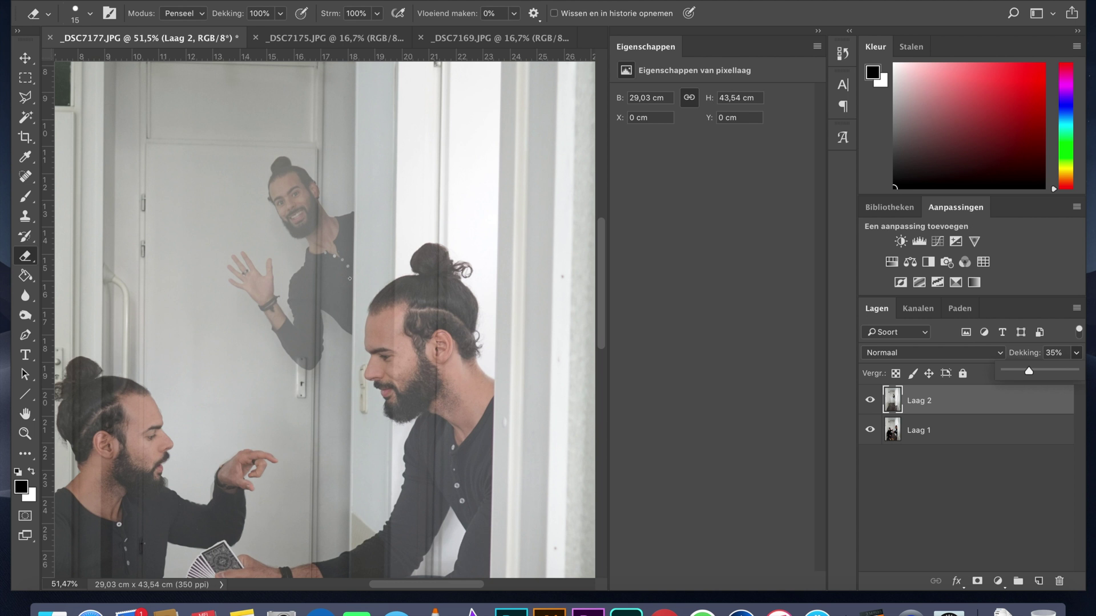
{"action": "scroll", "coordinate": [349, 279], "scroll_direction": "up", "scroll_amount": 3}
{"action": "scroll", "coordinate": [364, 255], "scroll_direction": "up", "scroll_amount": 1}
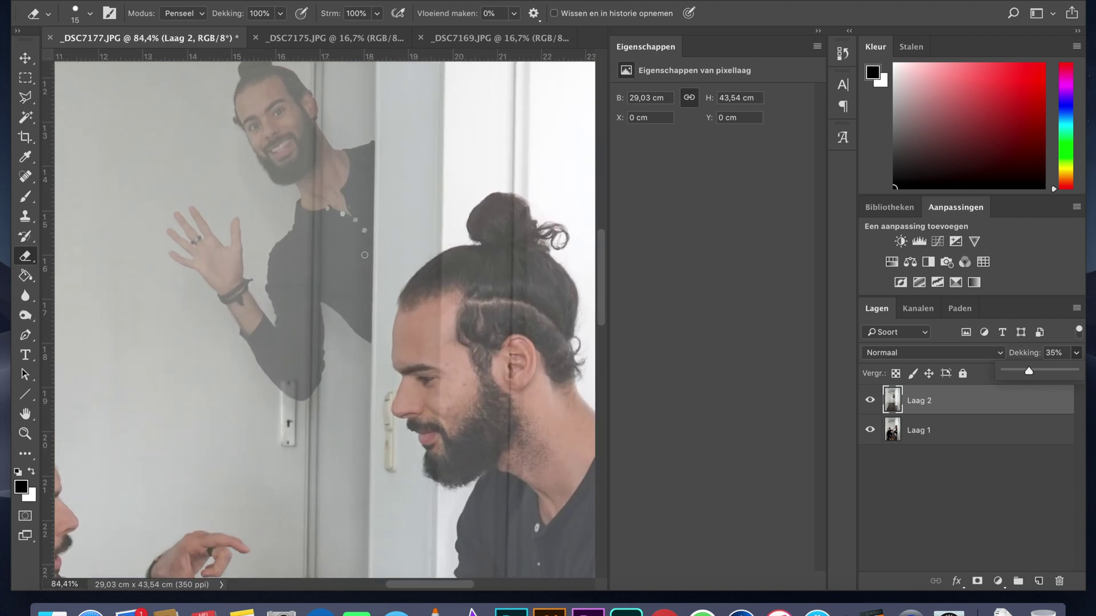
{"action": "key", "text": "bracketright"}
{"action": "key", "text": "bracketright"}
{"action": "key", "text": "bracketright"}
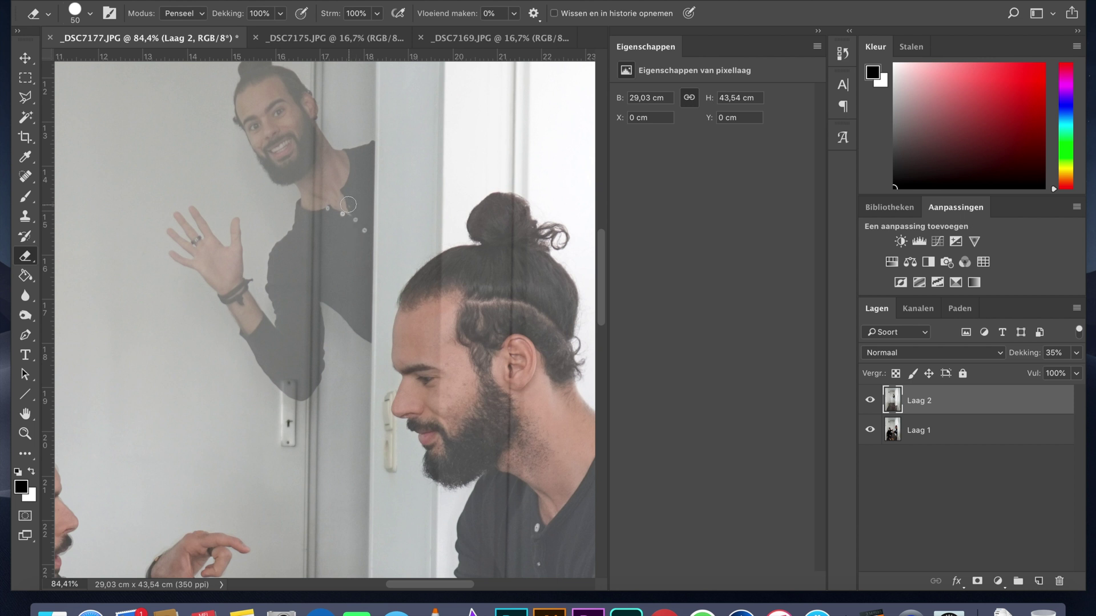
{"action": "left_click_drag", "start_coordinate": [348, 204], "coordinate": [345, 273]}
{"action": "key", "text": "super+z"}
{"action": "left_click", "coordinate": [941, 436]}
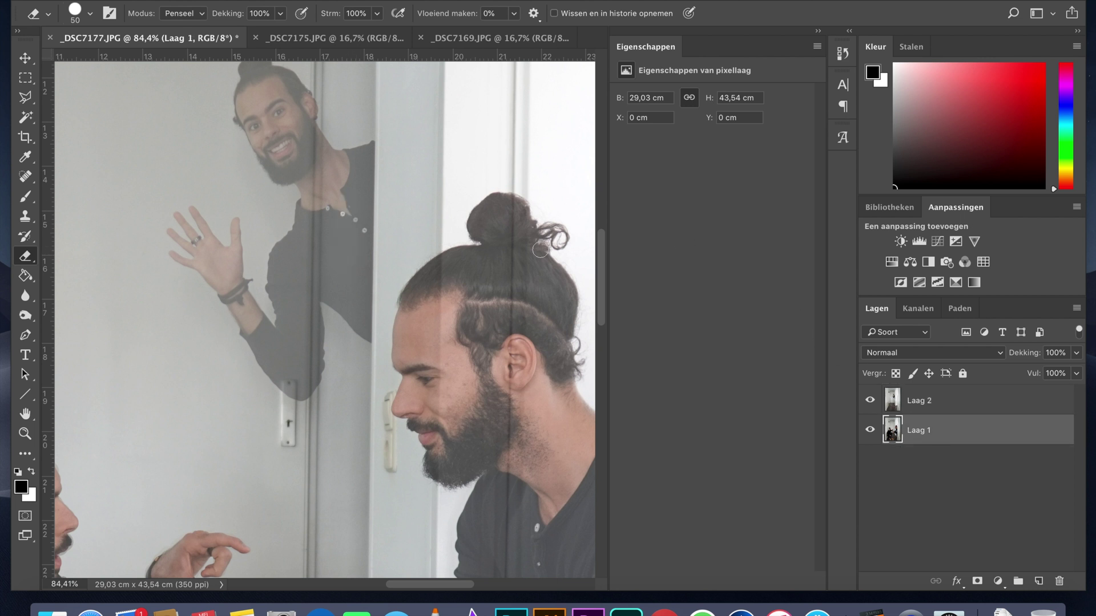
{"action": "mouse_move", "coordinate": [341, 246]}
{"action": "left_mouse_down"}
{"action": "mouse_move", "coordinate": [340, 217]}
{"action": "mouse_move", "coordinate": [342, 246]}
{"action": "left_mouse_up"}
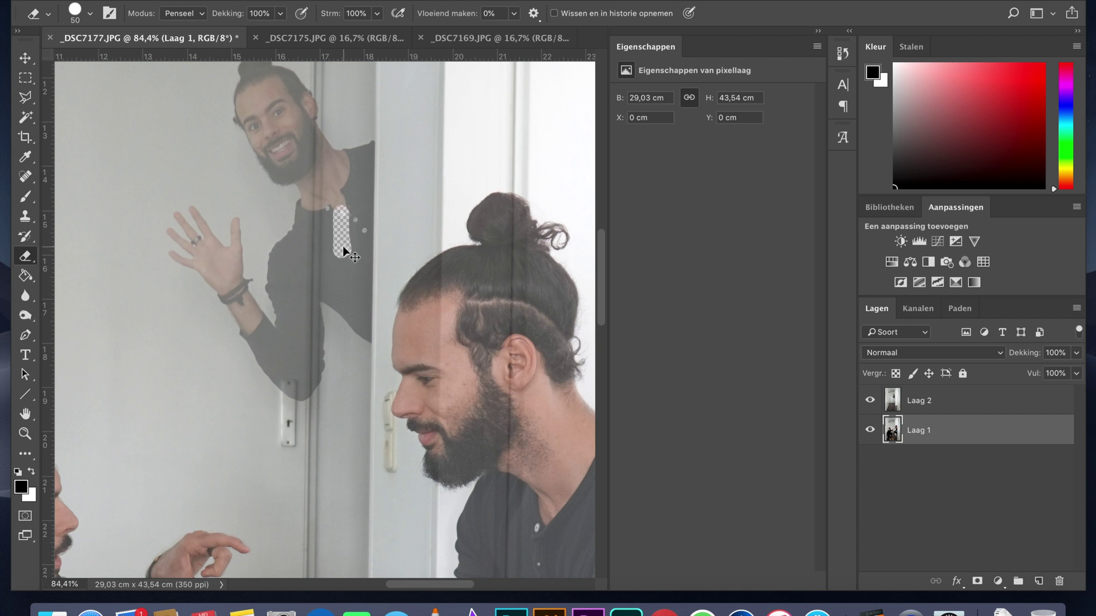
{"action": "key", "text": "super+z"}
Step: Move Laag 2 beneath Laag 1 and set Laag 1's opacity to about 53%
{"action": "left_click_drag", "start_coordinate": [946, 406], "coordinate": [947, 455]}
{"action": "left_click", "coordinate": [967, 402]}
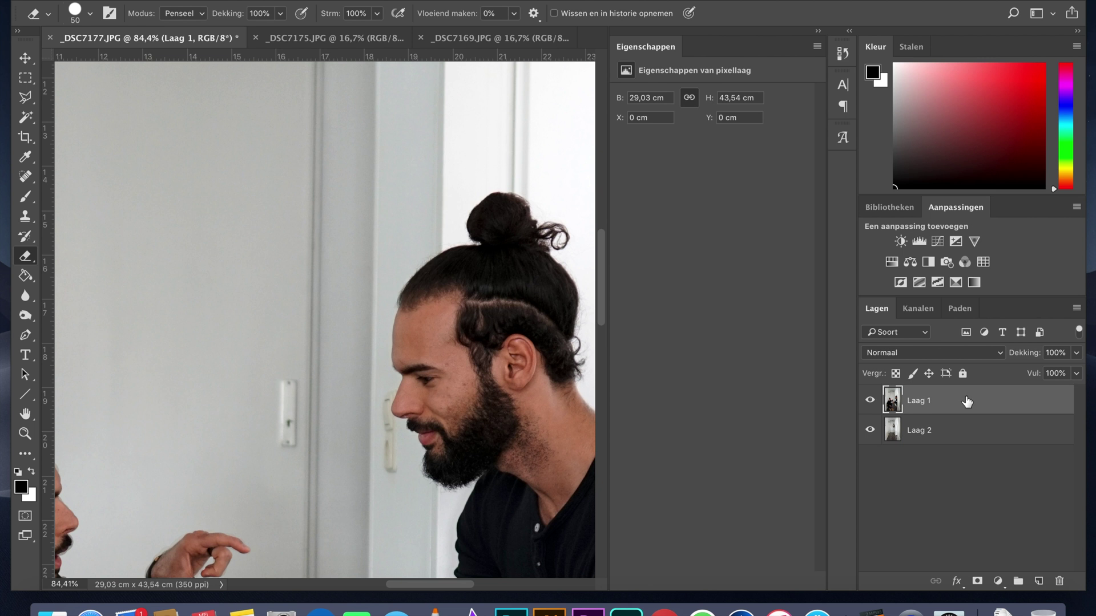
{"action": "left_click", "coordinate": [1075, 352]}
{"action": "left_click_drag", "start_coordinate": [1078, 370], "coordinate": [1042, 372]}
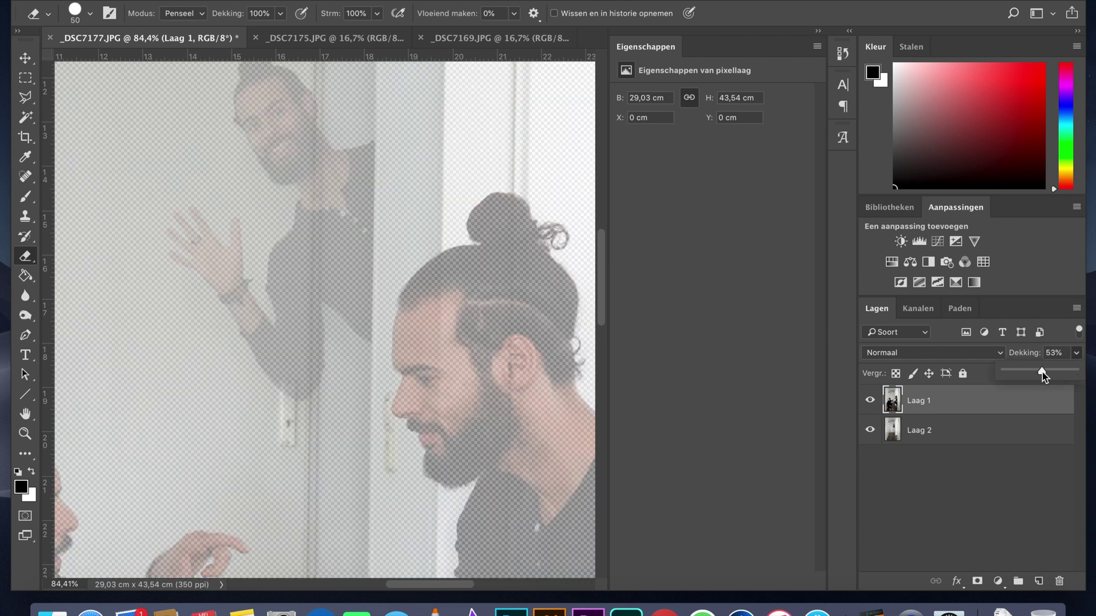
{"action": "left_click", "coordinate": [977, 437]}
Step: Switch to Laag 2 and try erasing a patch over the shirt, then undo it
{"action": "left_click", "coordinate": [1077, 356]}
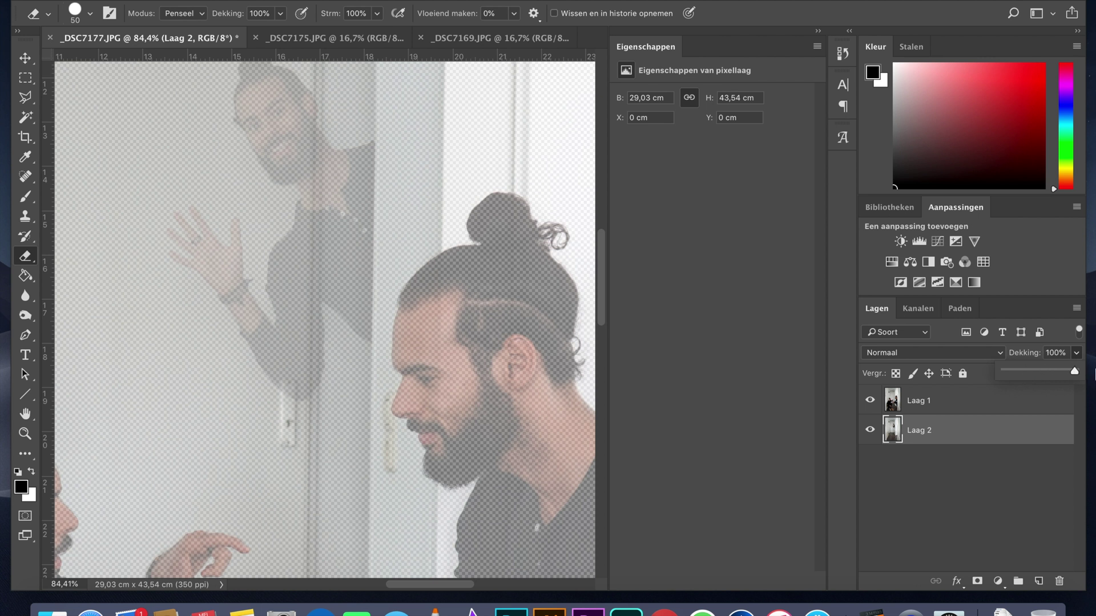
{"action": "left_click", "coordinate": [324, 219]}
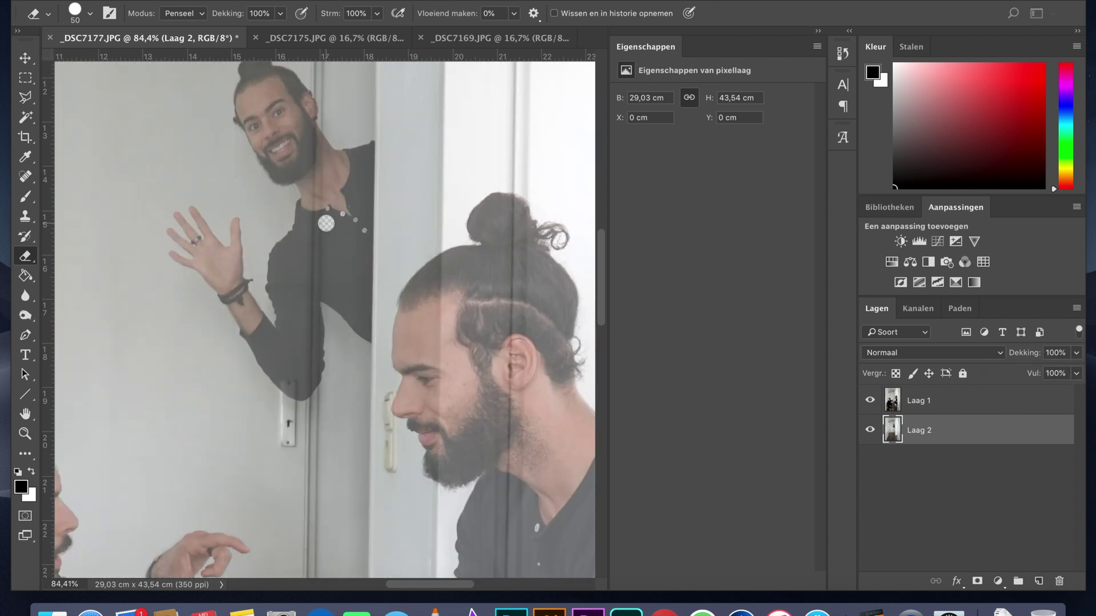
{"action": "left_click_drag", "start_coordinate": [324, 220], "coordinate": [343, 271]}
{"action": "key", "text": "super+z"}
Step: Erase Laag 1 over the waving man's shirt, forearm and palm, undoing stray strokes
{"action": "left_click", "coordinate": [955, 405]}
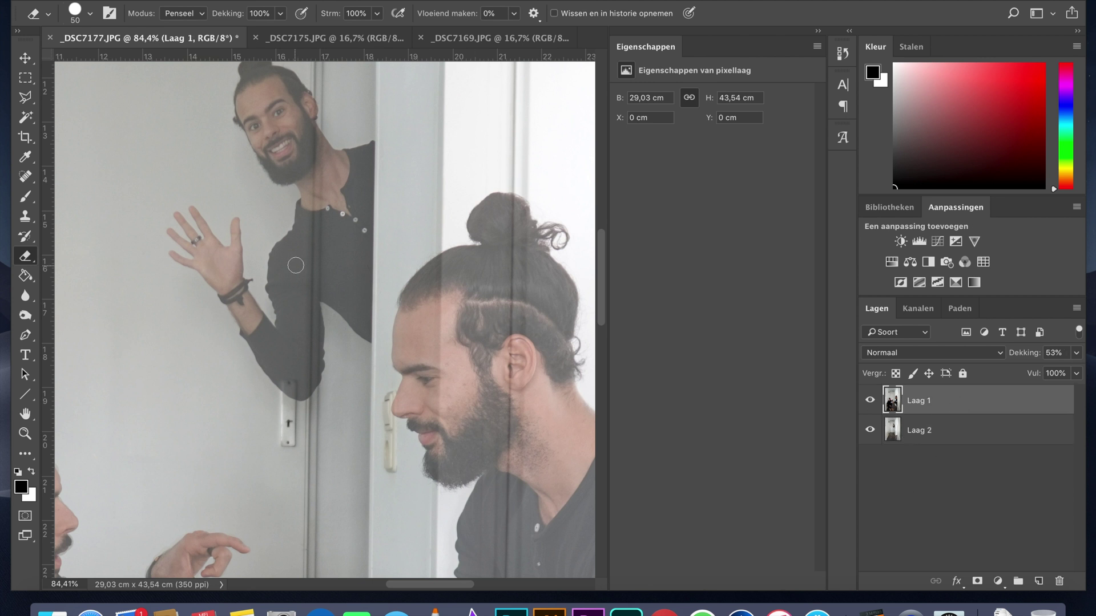
{"action": "mouse_move", "coordinate": [312, 264]}
{"action": "left_mouse_down"}
{"action": "mouse_move", "coordinate": [331, 292]}
{"action": "mouse_move", "coordinate": [359, 316]}
{"action": "mouse_move", "coordinate": [347, 312]}
{"action": "mouse_move", "coordinate": [349, 240]}
{"action": "mouse_move", "coordinate": [344, 257]}
{"action": "mouse_move", "coordinate": [334, 255]}
{"action": "mouse_move", "coordinate": [340, 172]}
{"action": "mouse_move", "coordinate": [336, 240]}
{"action": "mouse_move", "coordinate": [338, 248]}
{"action": "mouse_move", "coordinate": [348, 184]}
{"action": "mouse_move", "coordinate": [349, 259]}
{"action": "mouse_move", "coordinate": [312, 268]}
{"action": "mouse_move", "coordinate": [320, 241]}
{"action": "mouse_move", "coordinate": [300, 305]}
{"action": "mouse_move", "coordinate": [320, 252]}
{"action": "mouse_move", "coordinate": [312, 264]}
{"action": "mouse_move", "coordinate": [321, 197]}
{"action": "mouse_move", "coordinate": [296, 265]}
{"action": "mouse_move", "coordinate": [297, 245]}
{"action": "mouse_move", "coordinate": [281, 271]}
{"action": "mouse_move", "coordinate": [284, 291]}
{"action": "mouse_move", "coordinate": [325, 280]}
{"action": "mouse_move", "coordinate": [293, 285]}
{"action": "mouse_move", "coordinate": [310, 362]}
{"action": "mouse_move", "coordinate": [302, 389]}
{"action": "left_mouse_up"}
{"action": "key", "text": "bracketright"}
{"action": "key", "text": "bracketright"}
{"action": "key", "text": "bracketright"}
{"action": "key", "text": "bracketright"}
{"action": "key", "text": "bracketright"}
{"action": "key", "text": "bracketright"}
{"action": "key", "text": "super+z"}
{"action": "key", "text": "bracketleft"}
{"action": "key", "text": "bracketleft"}
{"action": "key", "text": "bracketleft"}
{"action": "key", "text": "bracketleft"}
{"action": "key", "text": "super+z"}
{"action": "mouse_move", "coordinate": [301, 309]}
{"action": "left_mouse_down"}
{"action": "mouse_move", "coordinate": [307, 337]}
{"action": "mouse_move", "coordinate": [287, 347]}
{"action": "mouse_move", "coordinate": [258, 336]}
{"action": "mouse_move", "coordinate": [241, 319]}
{"action": "mouse_move", "coordinate": [269, 344]}
{"action": "mouse_move", "coordinate": [236, 303]}
{"action": "left_mouse_up"}
{"action": "key", "text": "super+z"}
{"action": "key", "text": "super+z"}
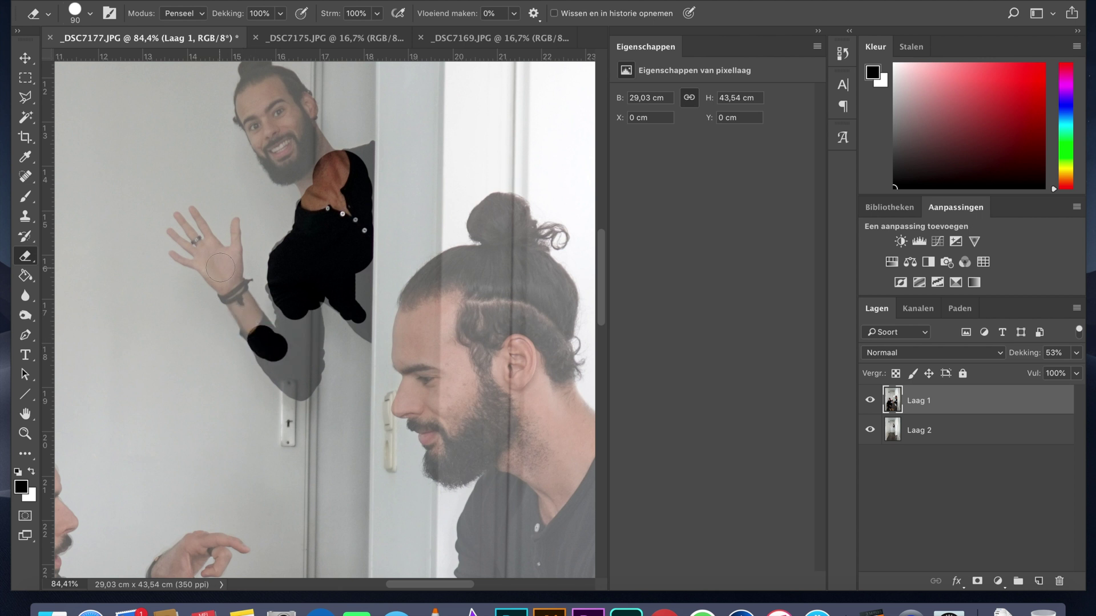
{"action": "mouse_move", "coordinate": [221, 267]}
{"action": "left_mouse_down"}
{"action": "mouse_move", "coordinate": [293, 380]}
{"action": "mouse_move", "coordinate": [315, 334]}
{"action": "mouse_move", "coordinate": [309, 304]}
{"action": "mouse_move", "coordinate": [301, 328]}
{"action": "mouse_move", "coordinate": [288, 323]}
{"action": "mouse_move", "coordinate": [294, 379]}
{"action": "mouse_move", "coordinate": [328, 289]}
{"action": "mouse_move", "coordinate": [358, 317]}
{"action": "mouse_move", "coordinate": [366, 284]}
{"action": "mouse_move", "coordinate": [368, 337]}
{"action": "left_mouse_up"}
{"action": "key", "text": "super+z"}
Step: With a smaller eraser, reveal the black shirt at the shoulder, the collar and the forearm edge
{"action": "key", "text": "bracketleft"}
{"action": "key", "text": "bracketleft"}
{"action": "key", "text": "bracketleft"}
{"action": "key", "text": "bracketleft"}
{"action": "key", "text": "bracketleft"}
{"action": "key", "text": "bracketleft"}
{"action": "mouse_move", "coordinate": [368, 207]}
{"action": "left_mouse_down"}
{"action": "mouse_move", "coordinate": [370, 144]}
{"action": "mouse_move", "coordinate": [342, 150]}
{"action": "left_mouse_up"}
{"action": "left_click_drag", "start_coordinate": [307, 184], "coordinate": [304, 190]}
{"action": "scroll", "coordinate": [243, 339], "scroll_direction": "up", "scroll_amount": 10}
{"action": "mouse_move", "coordinate": [299, 393]}
{"action": "left_mouse_down"}
{"action": "mouse_move", "coordinate": [394, 497]}
{"action": "mouse_move", "coordinate": [427, 501]}
{"action": "mouse_move", "coordinate": [470, 434]}
{"action": "mouse_move", "coordinate": [476, 320]}
{"action": "mouse_move", "coordinate": [332, 237]}
{"action": "mouse_move", "coordinate": [329, 190]}
{"action": "mouse_move", "coordinate": [259, 310]}
{"action": "mouse_move", "coordinate": [292, 373]}
{"action": "mouse_move", "coordinate": [300, 266]}
{"action": "mouse_move", "coordinate": [246, 314]}
{"action": "mouse_move", "coordinate": [268, 249]}
{"action": "mouse_move", "coordinate": [220, 224]}
{"action": "left_mouse_up"}
{"action": "scroll", "coordinate": [220, 224], "scroll_direction": "down", "scroll_amount": 3}
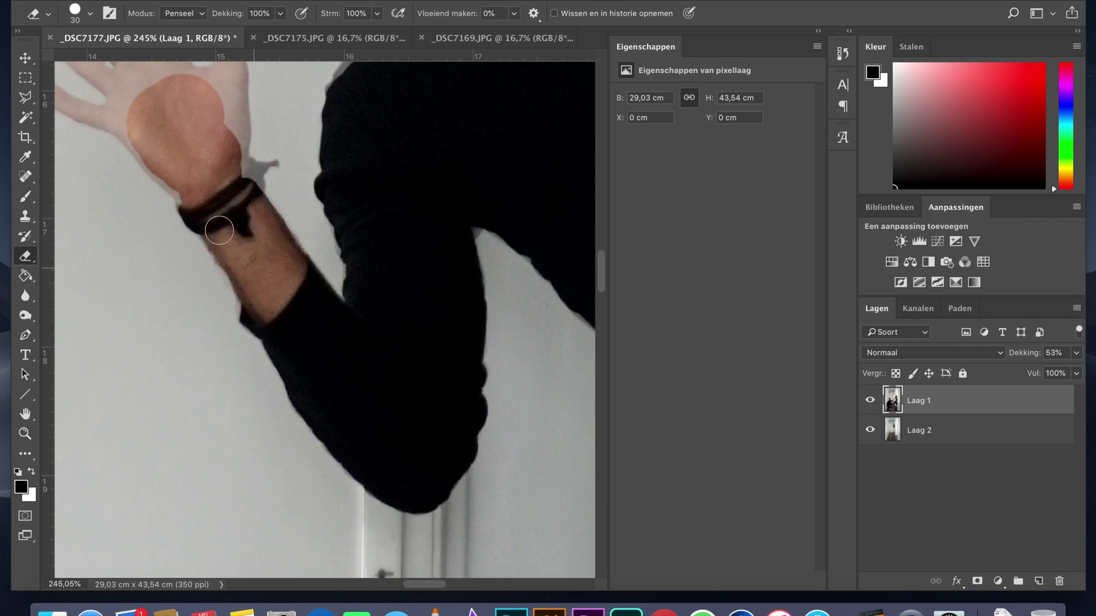
{"action": "key", "text": "bracketleft"}
{"action": "key", "text": "bracketleft"}
{"action": "left_click_drag", "start_coordinate": [264, 190], "coordinate": [283, 187]}
{"action": "scroll", "coordinate": [280, 189], "scroll_direction": "up", "scroll_amount": 8}
{"action": "key", "text": "bracketright"}
Step: Reveal the waving man's fingertip, fingers, palm and thumb
{"action": "left_click", "coordinate": [150, 269]}
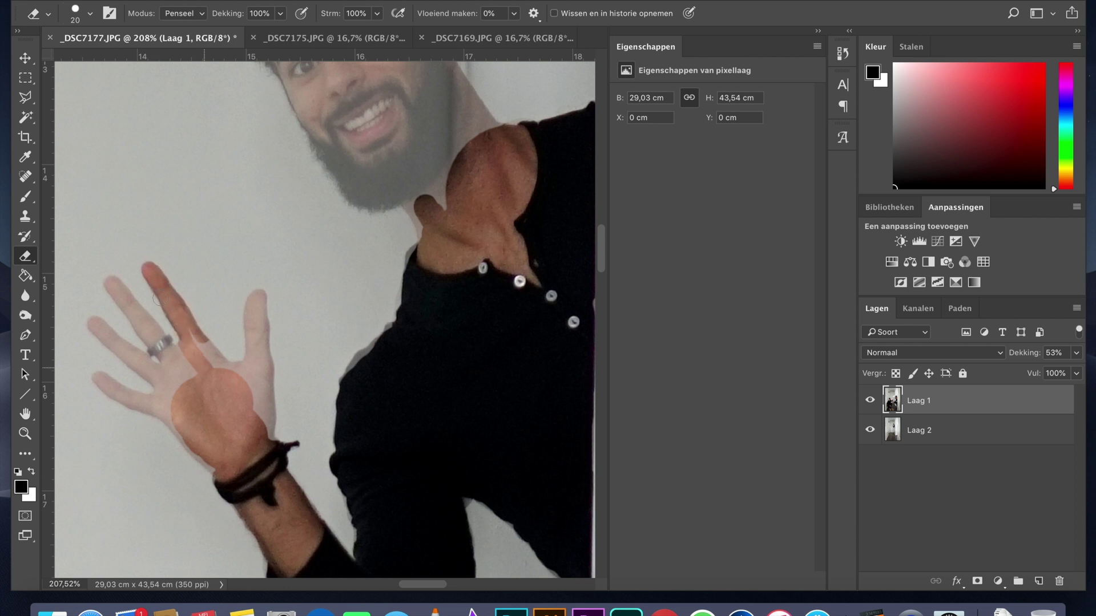
{"action": "mouse_move", "coordinate": [160, 299]}
{"action": "left_mouse_down"}
{"action": "mouse_move", "coordinate": [132, 308]}
{"action": "mouse_move", "coordinate": [186, 360]}
{"action": "mouse_move", "coordinate": [93, 323]}
{"action": "mouse_move", "coordinate": [163, 371]}
{"action": "mouse_move", "coordinate": [137, 393]}
{"action": "left_mouse_up"}
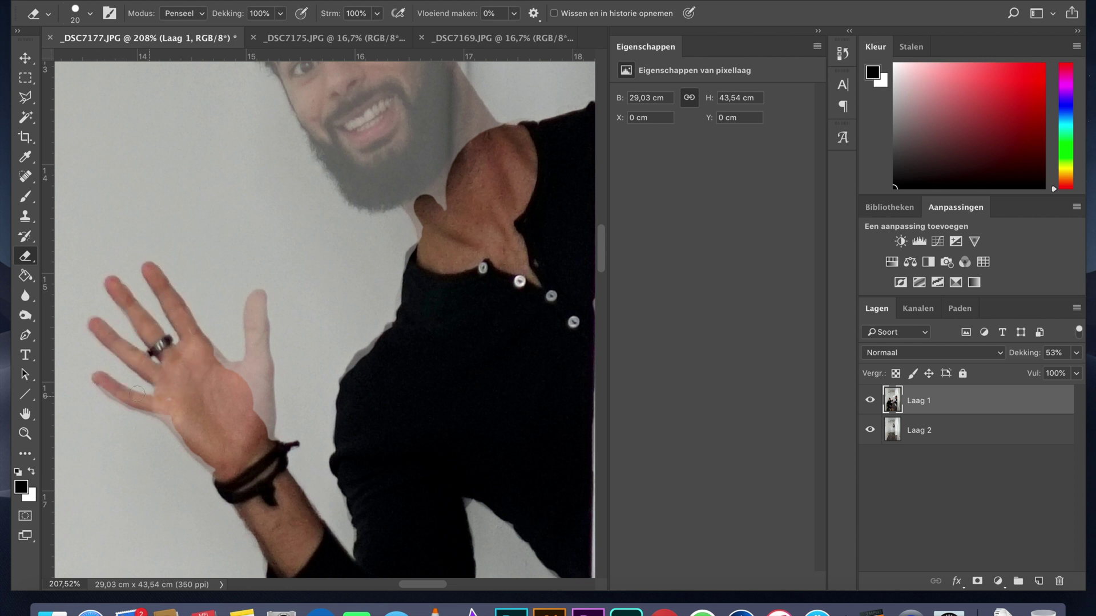
{"action": "mouse_move", "coordinate": [209, 349]}
{"action": "left_mouse_down"}
{"action": "mouse_move", "coordinate": [280, 359]}
{"action": "mouse_move", "coordinate": [254, 349]}
{"action": "mouse_move", "coordinate": [257, 297]}
{"action": "mouse_move", "coordinate": [250, 317]}
{"action": "mouse_move", "coordinate": [268, 360]}
{"action": "mouse_move", "coordinate": [270, 497]}
{"action": "mouse_move", "coordinate": [383, 342]}
{"action": "left_mouse_up"}
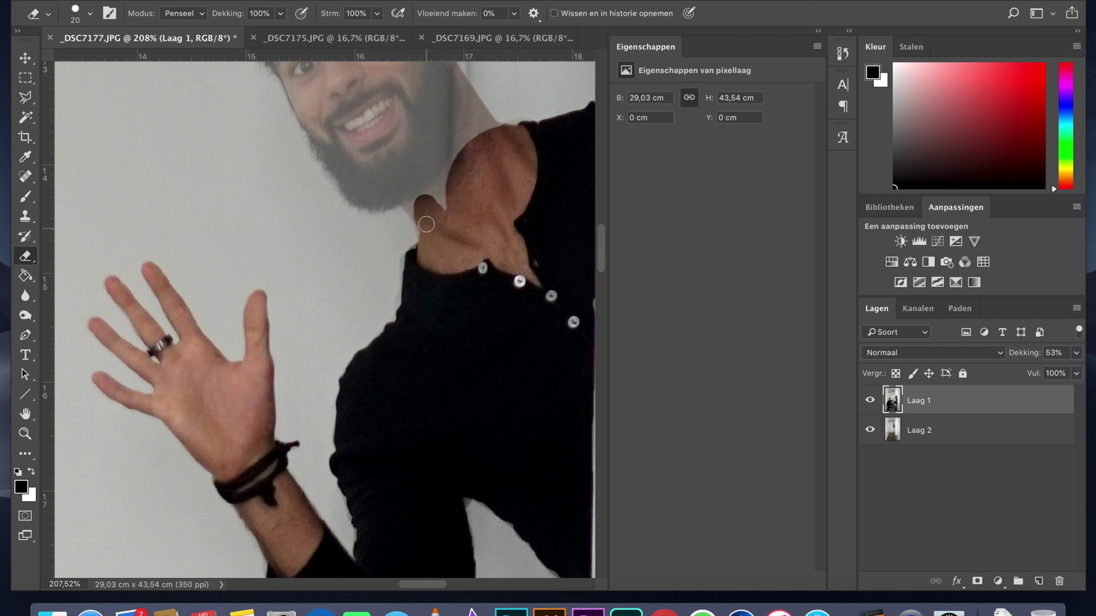
{"action": "scroll", "coordinate": [479, 271], "scroll_direction": "down", "scroll_amount": 5}
{"action": "scroll", "coordinate": [479, 271], "scroll_direction": "right", "scroll_amount": 4}
{"action": "scroll", "coordinate": [333, 313], "scroll_direction": "down", "scroll_amount": 5}
{"action": "scroll", "coordinate": [258, 335], "scroll_direction": "up", "scroll_amount": 4}
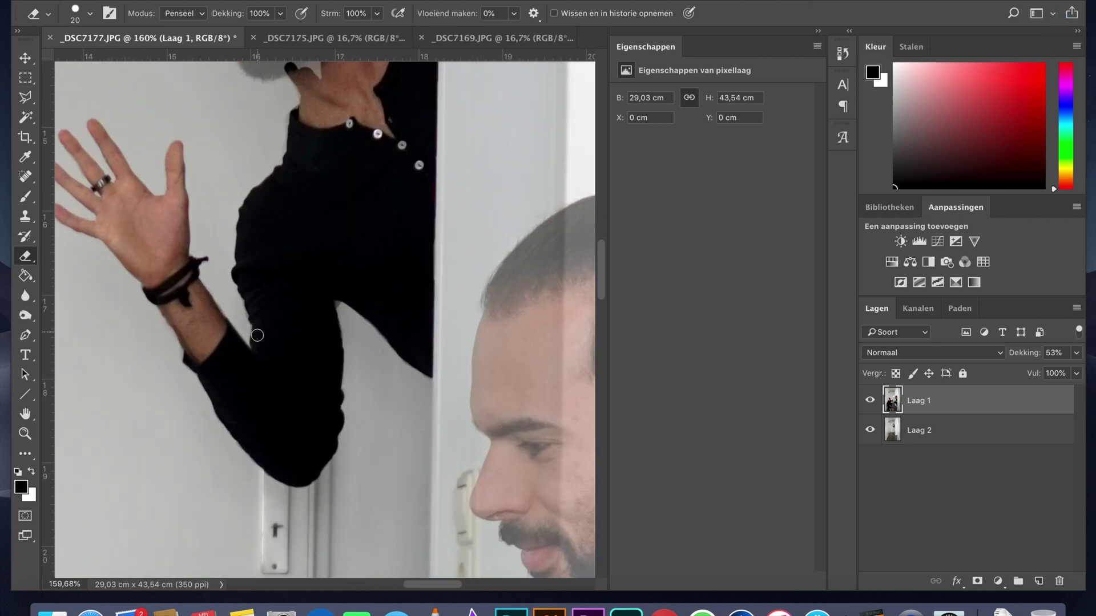
{"action": "scroll", "coordinate": [340, 109], "scroll_direction": "up", "scroll_amount": 5}
Step: Reveal the man's head, the hair beside his ear and the hair bun
{"action": "key", "text": "bracketright"}
{"action": "key", "text": "bracketright"}
{"action": "key", "text": "bracketright"}
{"action": "key", "text": "bracketright"}
{"action": "key", "text": "bracketright"}
{"action": "key", "text": "bracketright"}
{"action": "key", "text": "bracketright"}
{"action": "mouse_move", "coordinate": [238, 216]}
{"action": "left_mouse_down"}
{"action": "mouse_move", "coordinate": [313, 325]}
{"action": "mouse_move", "coordinate": [252, 212]}
{"action": "mouse_move", "coordinate": [201, 198]}
{"action": "mouse_move", "coordinate": [294, 191]}
{"action": "mouse_move", "coordinate": [298, 235]}
{"action": "mouse_move", "coordinate": [253, 178]}
{"action": "left_mouse_up"}
{"action": "key", "text": "bracketleft"}
{"action": "key", "text": "bracketleft"}
{"action": "key", "text": "bracketleft"}
{"action": "key", "text": "bracketleft"}
{"action": "key", "text": "bracketleft"}
{"action": "key", "text": "bracketleft"}
{"action": "key", "text": "bracketleft"}
{"action": "key", "text": "bracketleft"}
{"action": "key", "text": "bracketleft"}
{"action": "scroll", "coordinate": [298, 235], "scroll_direction": "up", "scroll_amount": 5}
{"action": "scroll", "coordinate": [176, 102], "scroll_direction": "up", "scroll_amount": 5}
{"action": "mouse_move", "coordinate": [219, 133]}
{"action": "left_mouse_down"}
{"action": "mouse_move", "coordinate": [157, 122]}
{"action": "mouse_move", "coordinate": [93, 289]}
{"action": "left_mouse_up"}
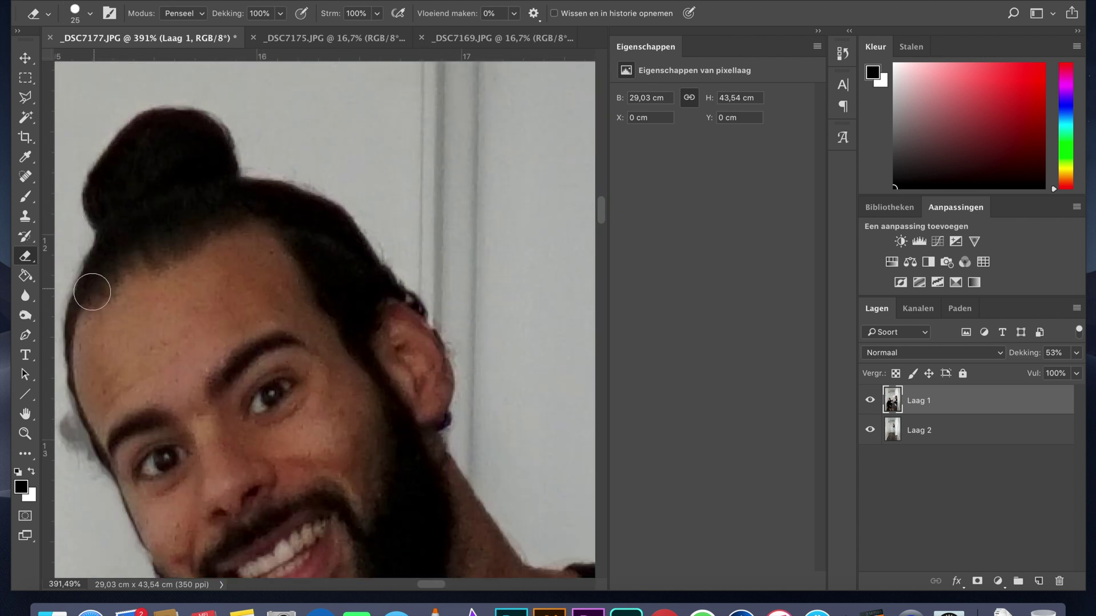
{"action": "scroll", "coordinate": [327, 355], "scroll_direction": "left", "scroll_amount": 5}
{"action": "left_click_drag", "start_coordinate": [248, 306], "coordinate": [293, 372]}
{"action": "scroll", "coordinate": [296, 373], "scroll_direction": "down", "scroll_amount": 5}
Step: Restore Laag 1's Dekking to 100%
{"action": "left_click", "coordinate": [1076, 353]}
{"action": "left_click_drag", "start_coordinate": [1041, 373], "coordinate": [1075, 374]}
{"action": "left_click", "coordinate": [1067, 22]}
{"action": "scroll", "coordinate": [336, 228], "scroll_direction": "down", "scroll_amount": 5}
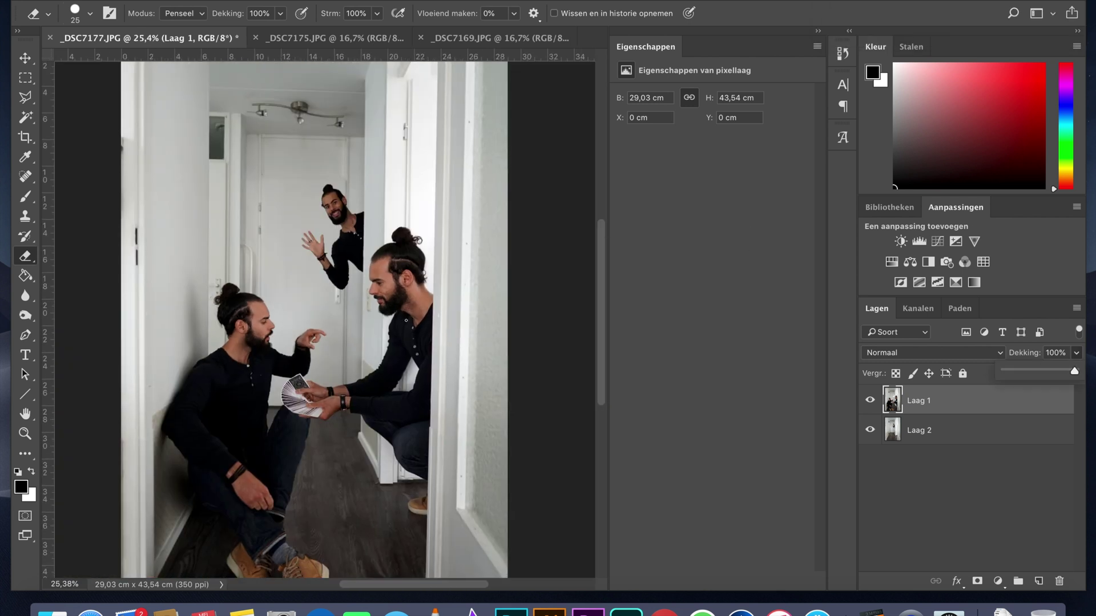
Step: Crop the image to a 4:5 ratio, shifting the photo within the frame
{"action": "left_click", "coordinate": [26, 137]}
{"action": "left_click", "coordinate": [86, 13]}
{"action": "left_click", "coordinate": [86, 4]}
{"action": "left_click_drag", "start_coordinate": [351, 322], "coordinate": [351, 296]}
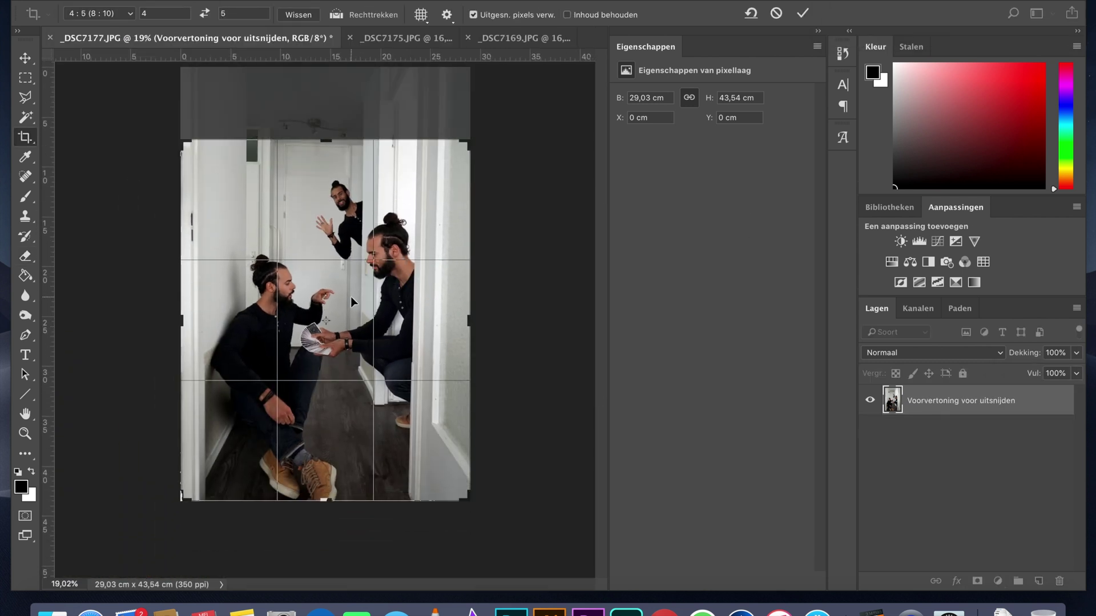
{"action": "key", "text": "Return"}
{"action": "scroll", "coordinate": [350, 296], "scroll_direction": "up", "scroll_amount": 5}
{"action": "scroll", "coordinate": [381, 161], "scroll_direction": "down", "scroll_amount": 5}
Step: Flatten the image into one layer with Laag > Eén laag maken
{"action": "left_click", "coordinate": [262, 1]}
{"action": "mouse_move", "coordinate": [319, 1]}
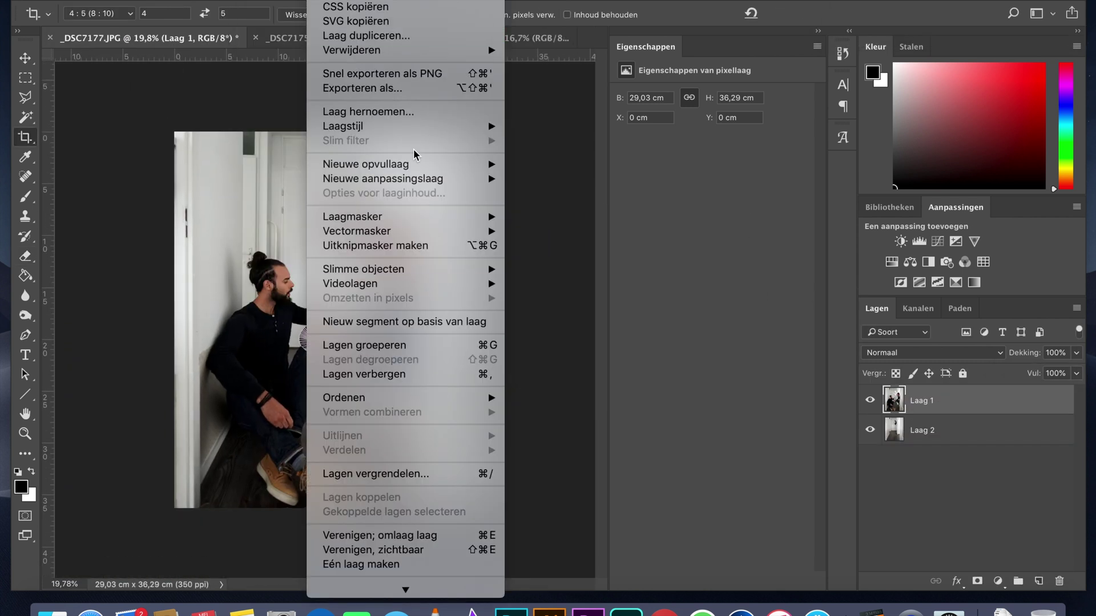
{"action": "left_click", "coordinate": [419, 550]}
Step: Apply Afbeelding > Automatische tinten for automatic tone correction
{"action": "left_click", "coordinate": [260, 1]}
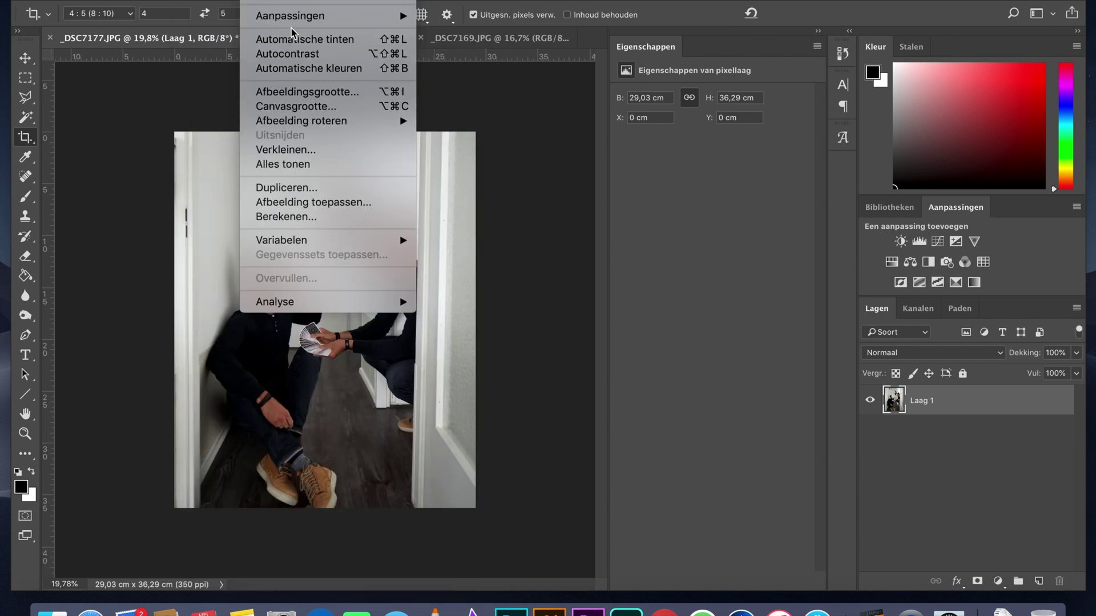
{"action": "mouse_move", "coordinate": [484, 1]}
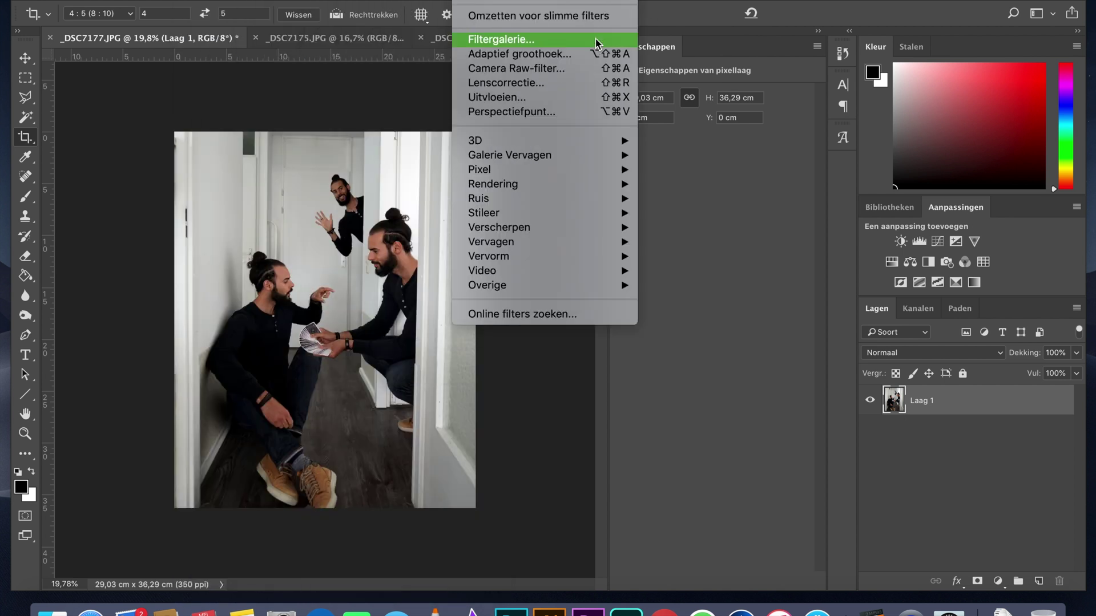
{"action": "left_click", "coordinate": [593, 68]}
{"action": "left_click", "coordinate": [260, 1]}
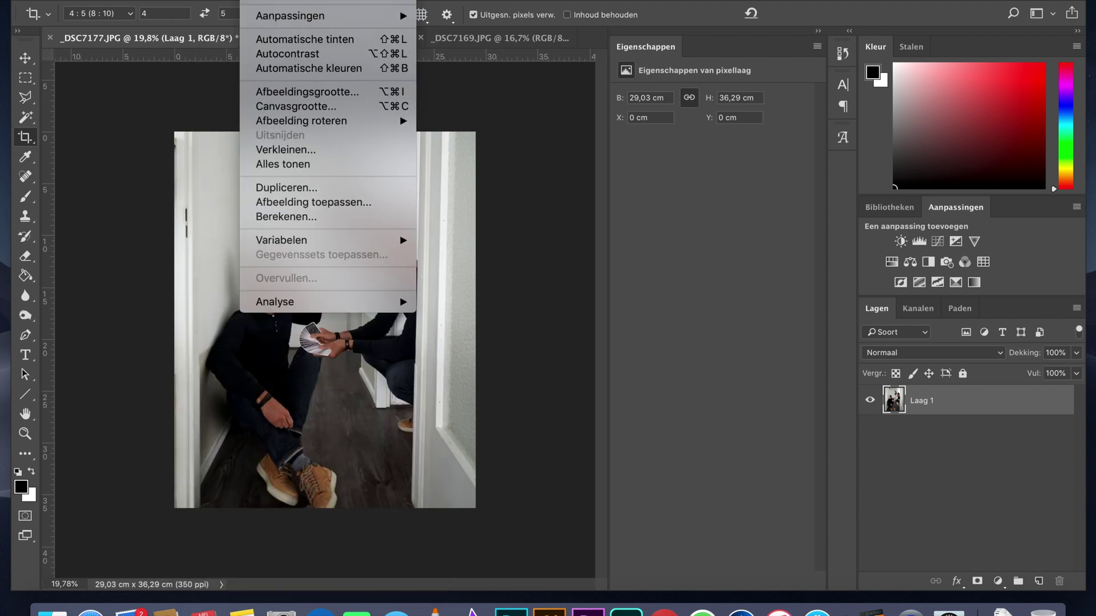
{"action": "left_click", "coordinate": [325, 48]}
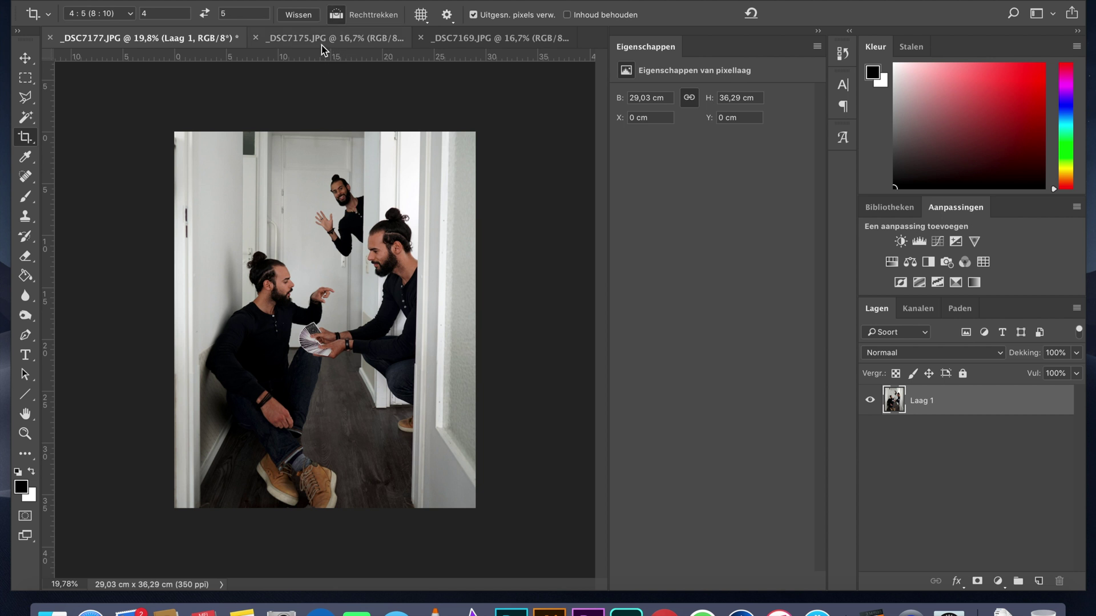
Step: Apply Autocontrast and zoom in to inspect the result
{"action": "left_click", "coordinate": [257, 1]}
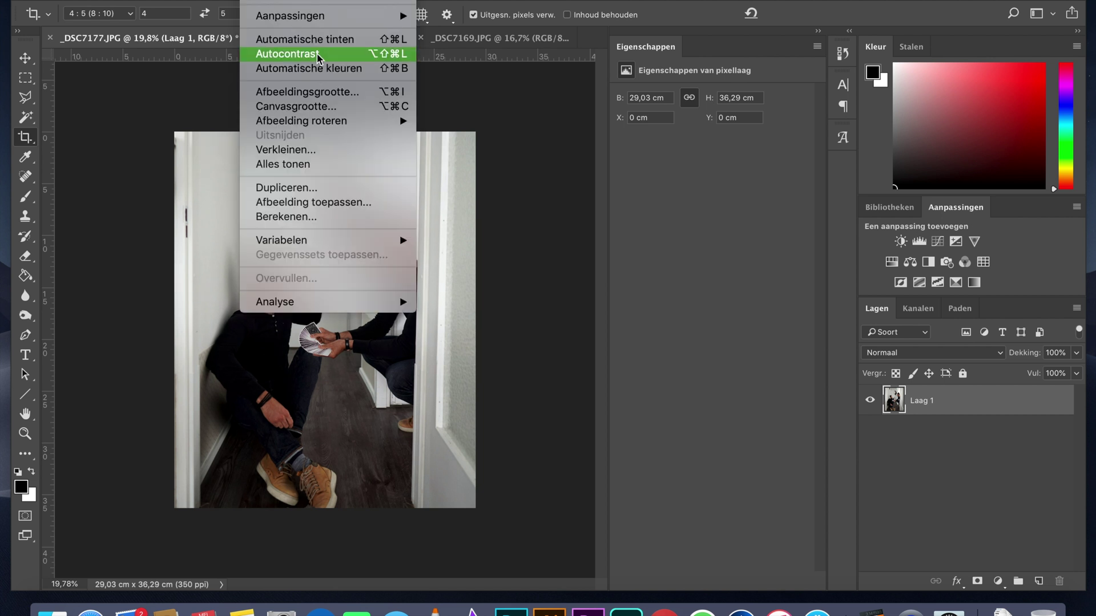
{"action": "left_click", "coordinate": [317, 52]}
{"action": "key", "text": "super+plus"}
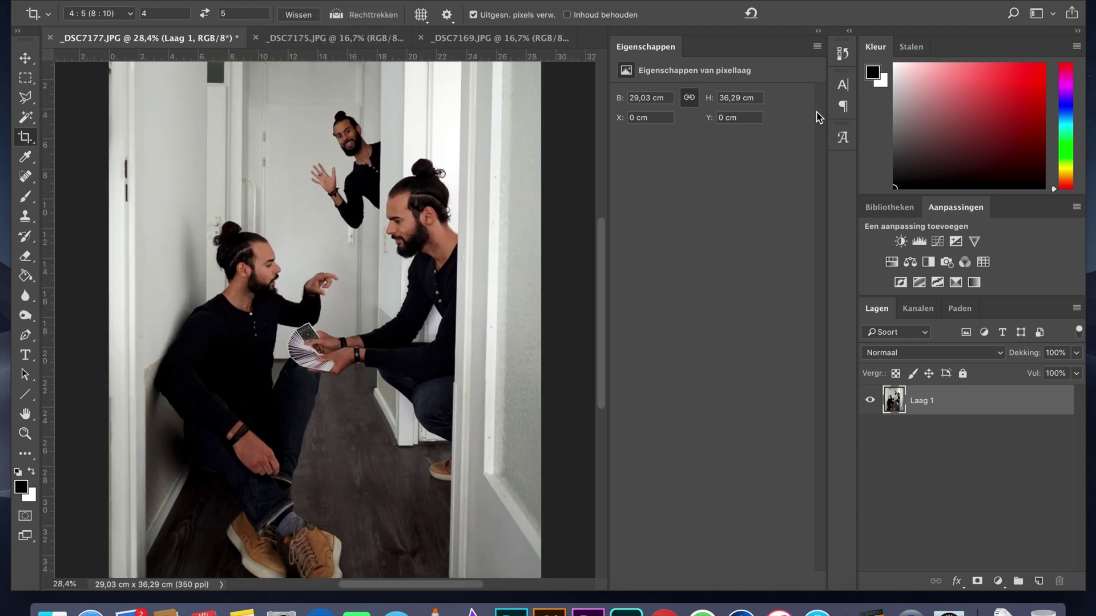
{"action": "left_click", "coordinate": [817, 31]}
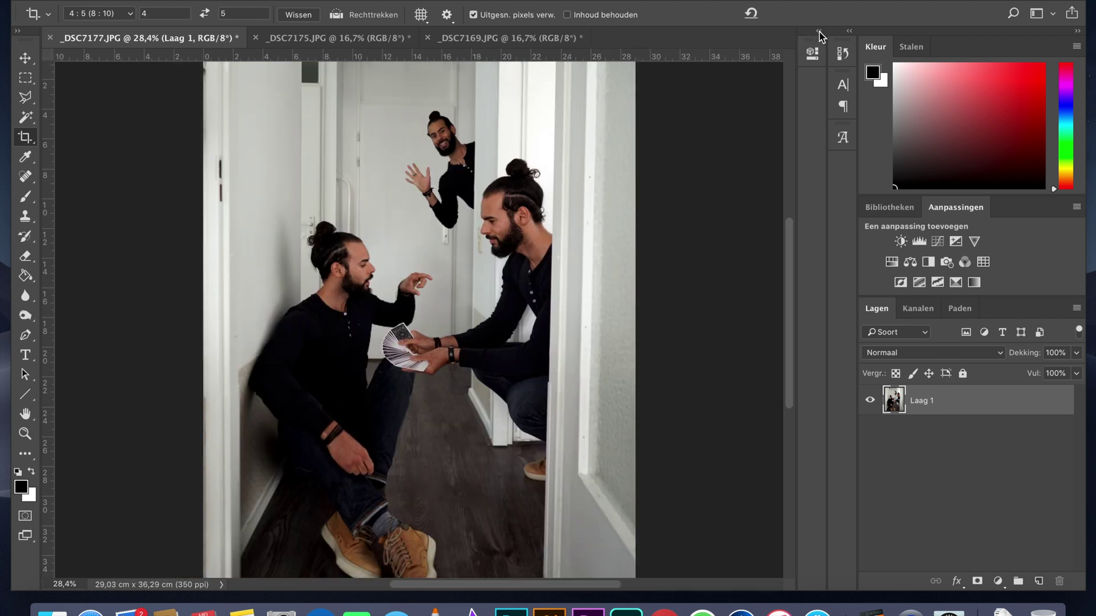
{"action": "key", "text": "super+minus"}
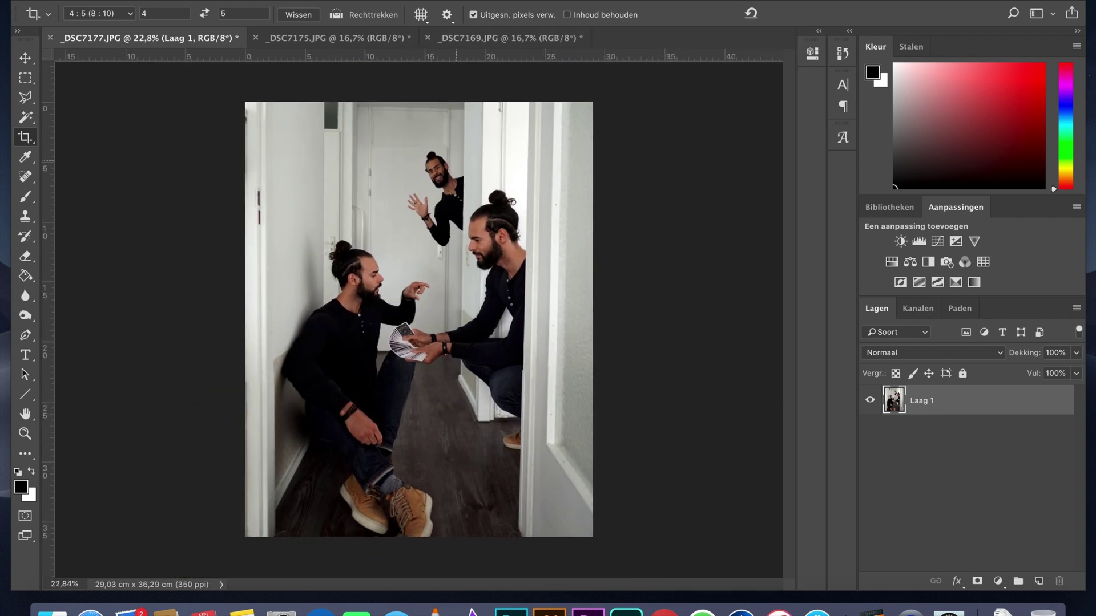
Step: Browse the Afbeelding menu's adjustment commands for the remaining colour correction
{"action": "left_click", "coordinate": [257, 0]}
{"action": "mouse_move", "coordinate": [336, 23]}
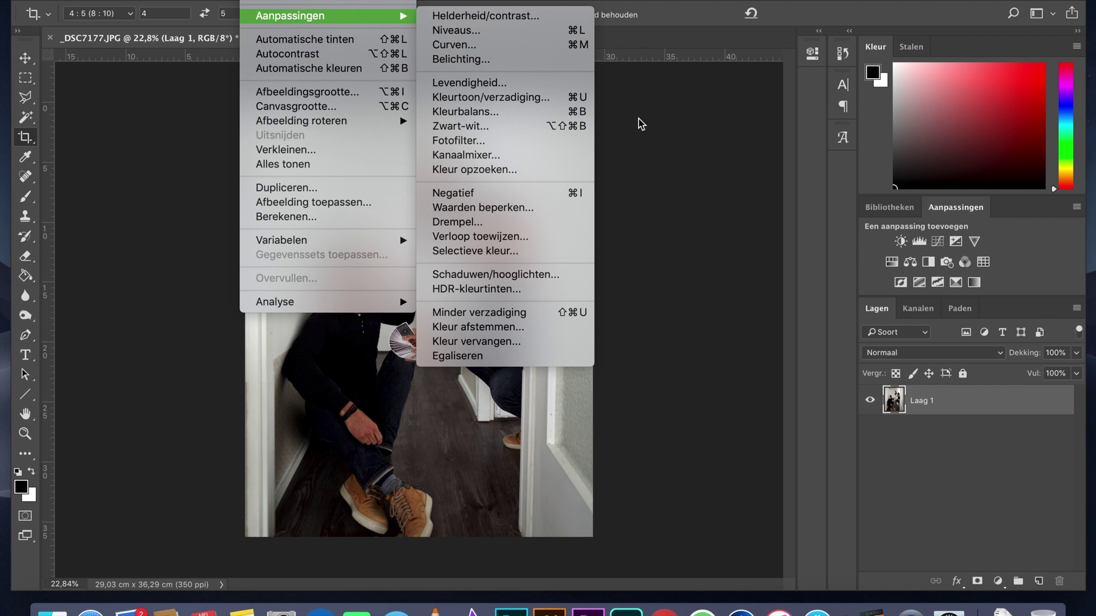
{"action": "left_click", "coordinate": [663, 123]}
{"action": "left_click", "coordinate": [257, 0]}
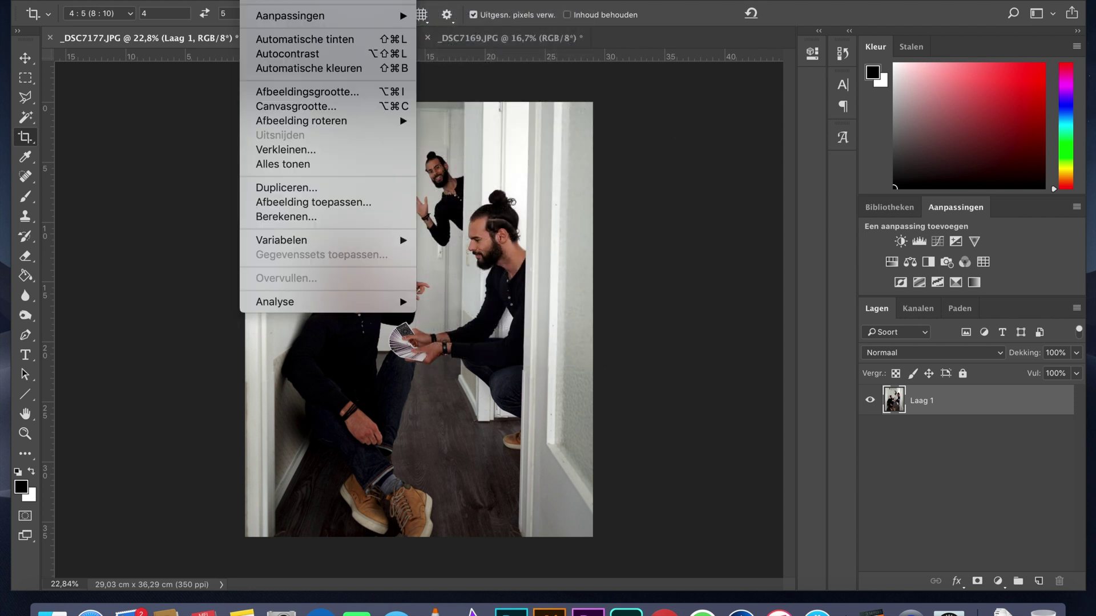
{"action": "left_click", "coordinate": [347, 68]}
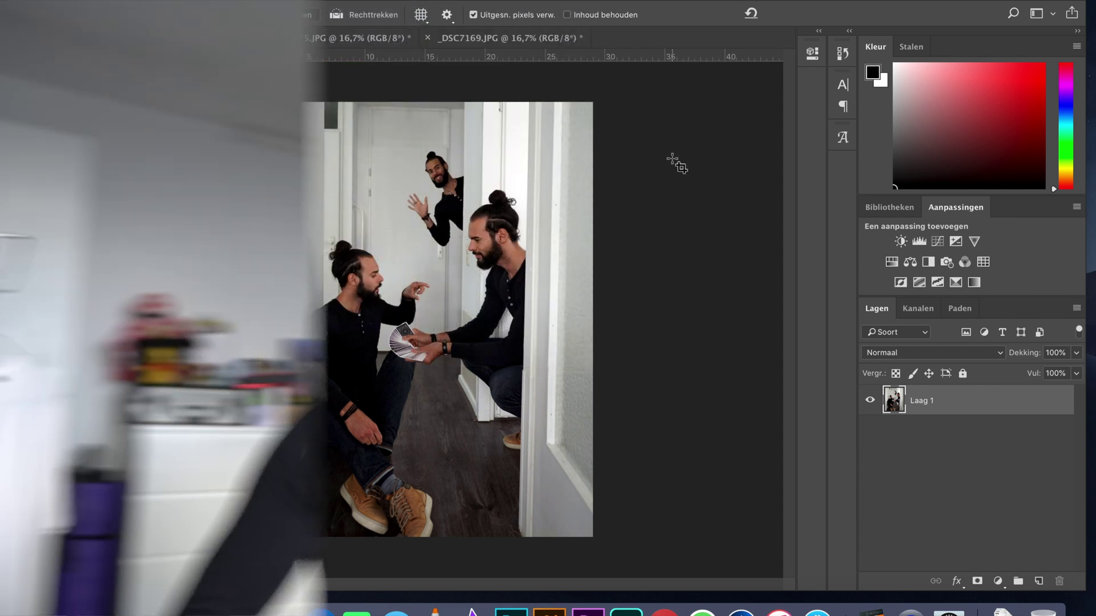